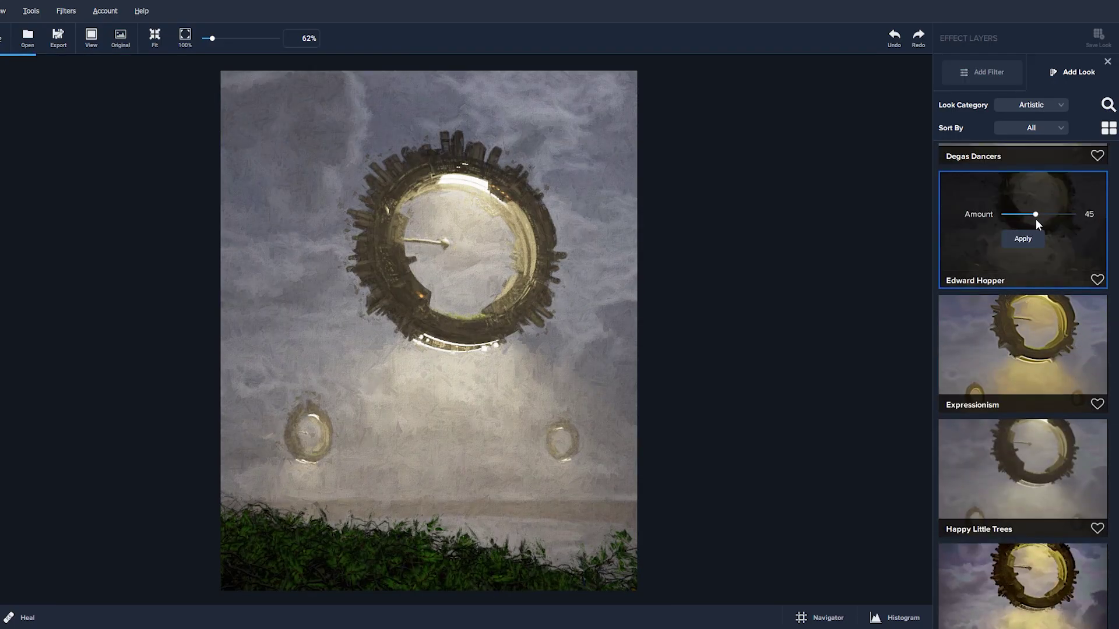
Apply the Edward Hopper look at 45 and browse the Colorful looks
left_click(1023, 239)
left_click(1074, 71)
left_click(1034, 105)
left_click(1081, 212)
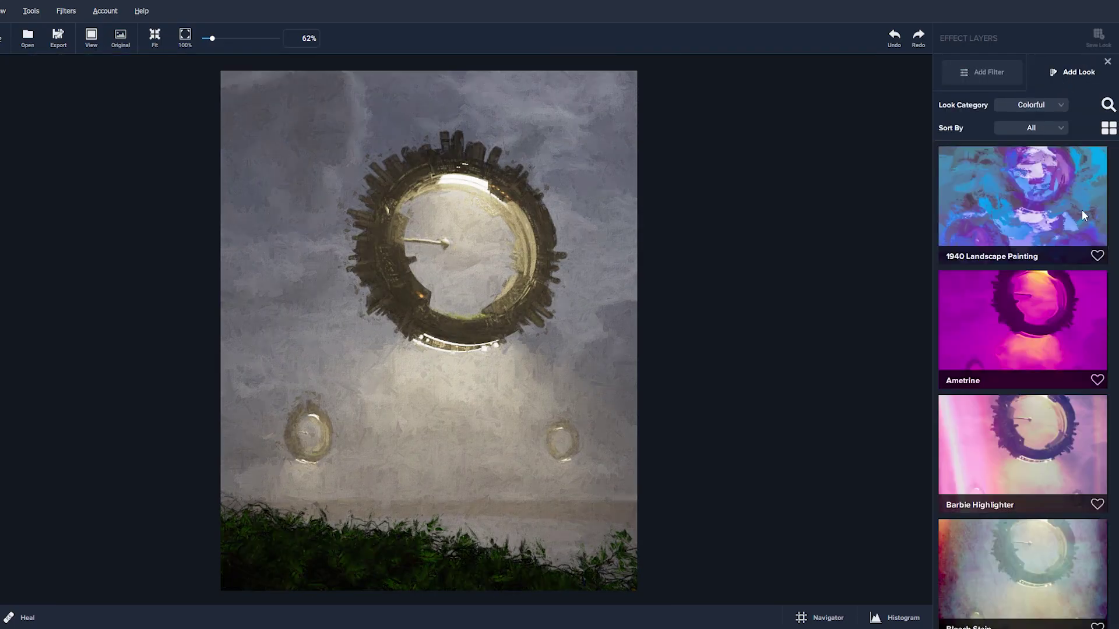
Browse the Dramatic and Favorites look categories
left_click(1035, 104)
left_click(1070, 239)
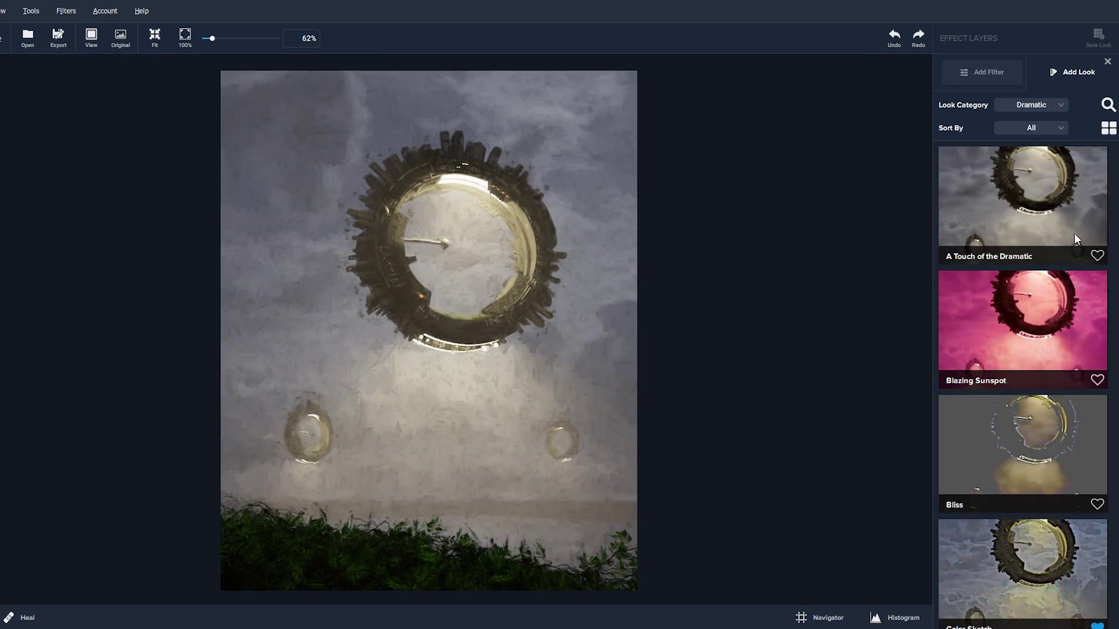
scroll(1075, 231, "down", 5)
left_click(1029, 205)
scroll(1037, 215, "down", 4)
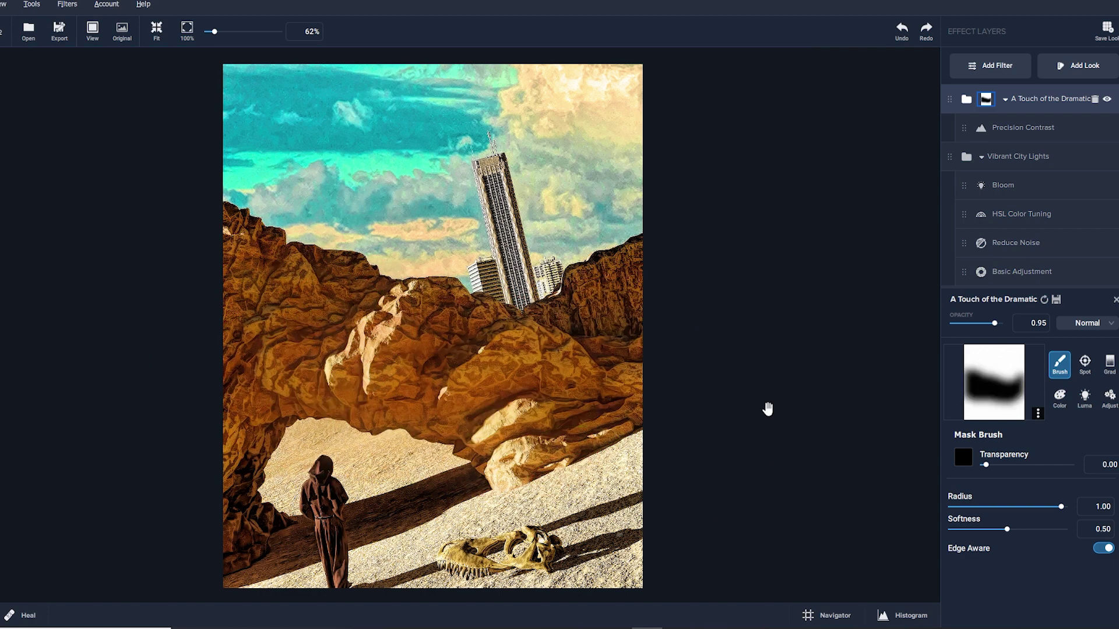
Mask the dramatic look near the buildings and apply Vibrant City Lights
left_click_drag(639, 228, 513, 373)
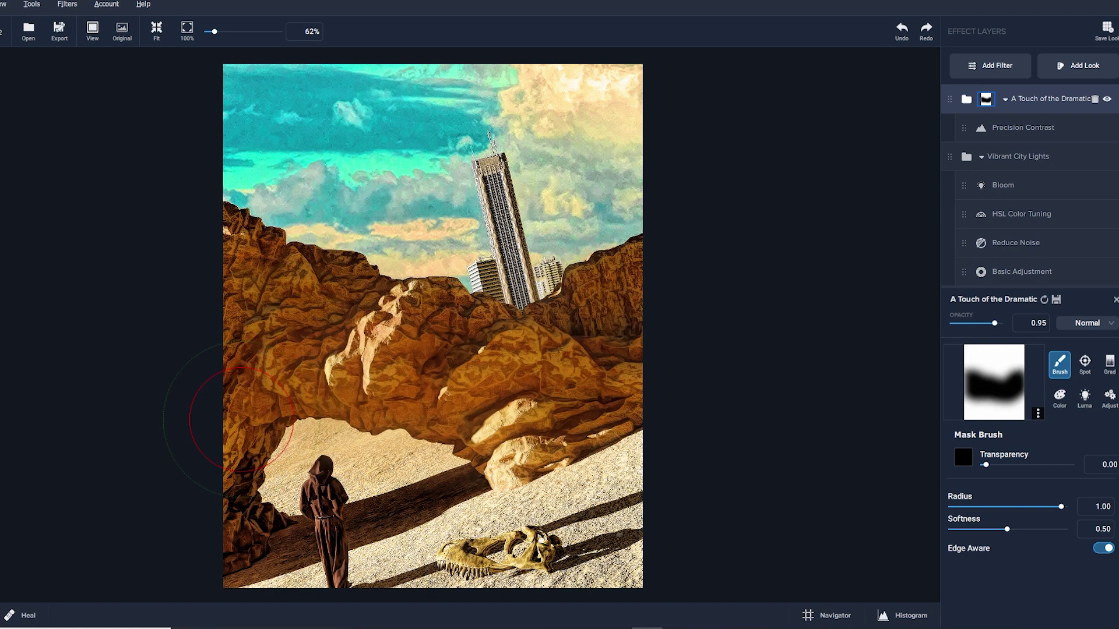
left_click(1079, 66)
scroll(1066, 379, "down", 2)
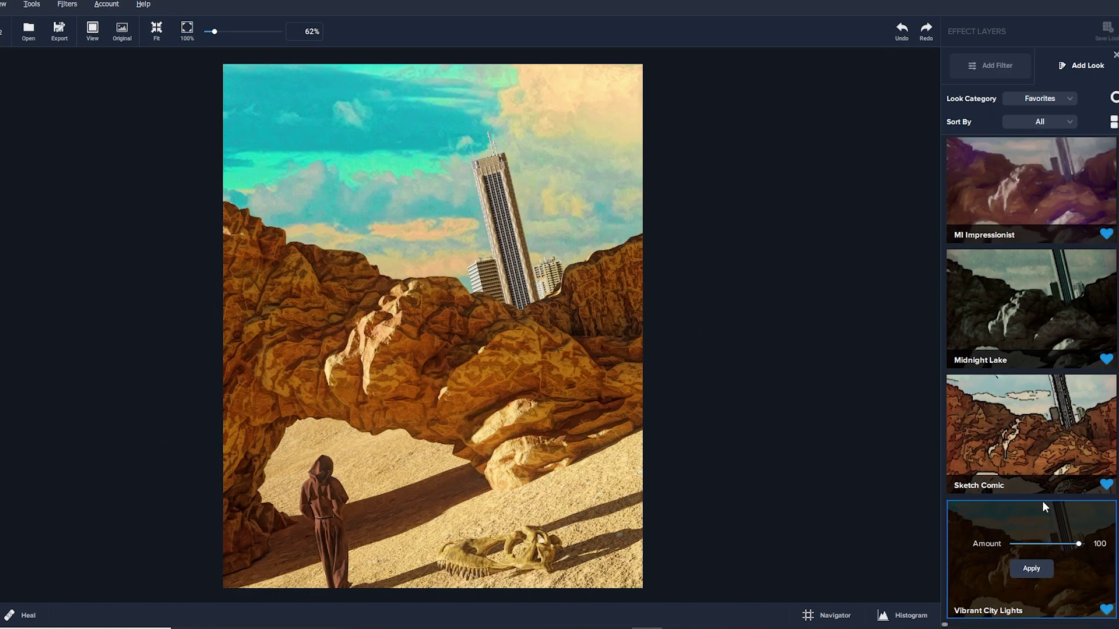
left_click(1075, 69)
Apply A Touch of the Dramatic from the Dramatic category at strength 68
left_click(1049, 100)
left_click(1075, 225)
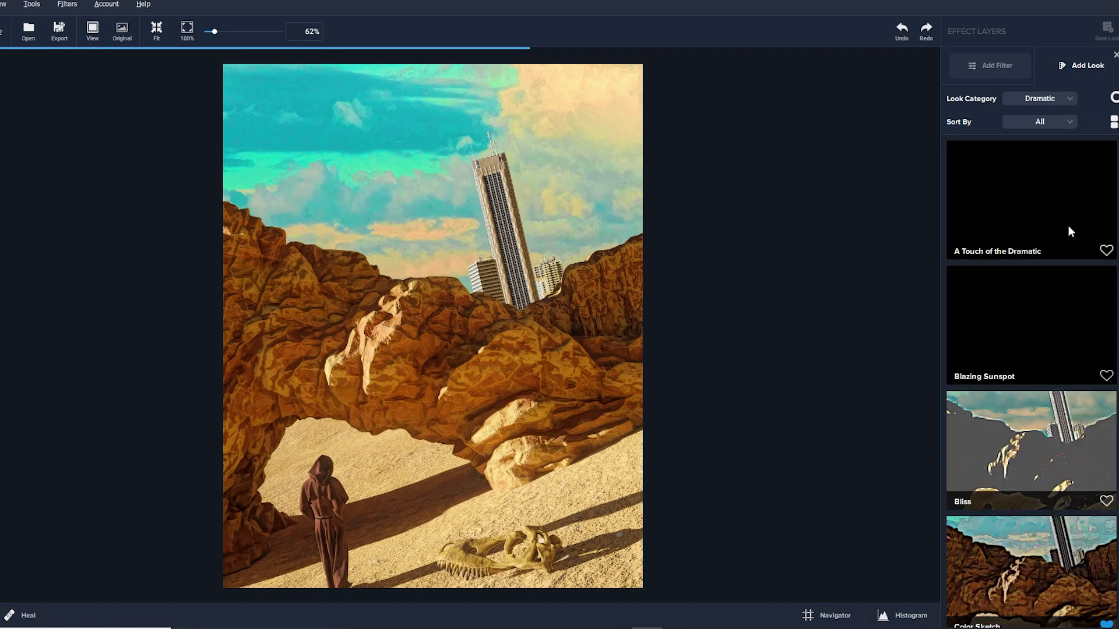
left_click(1057, 205)
left_click_drag(1045, 185, 1061, 186)
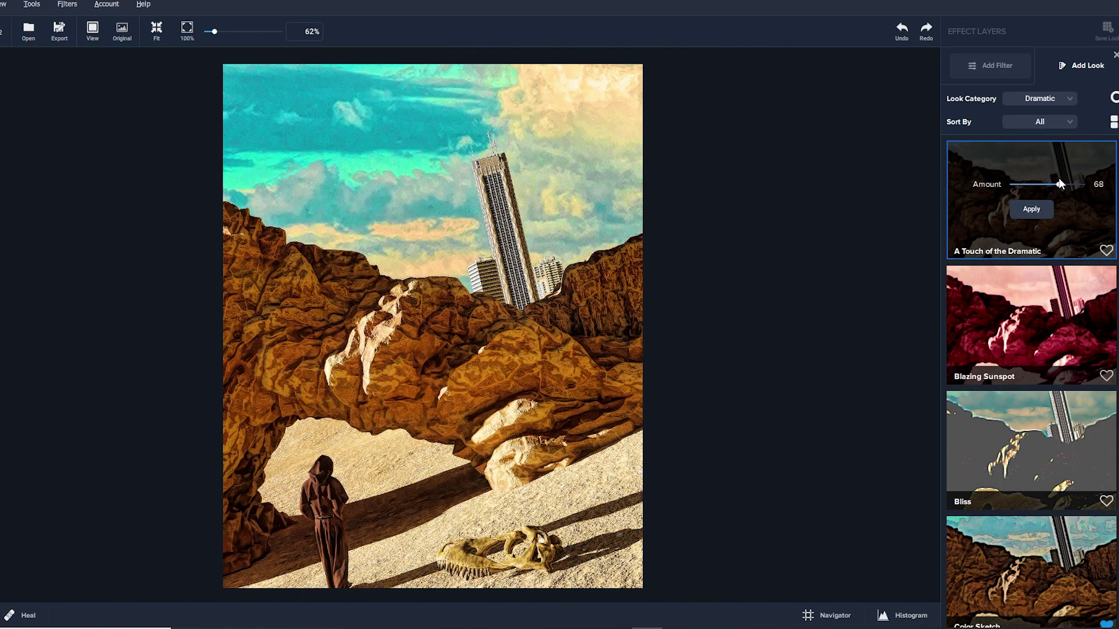
left_click(1031, 209)
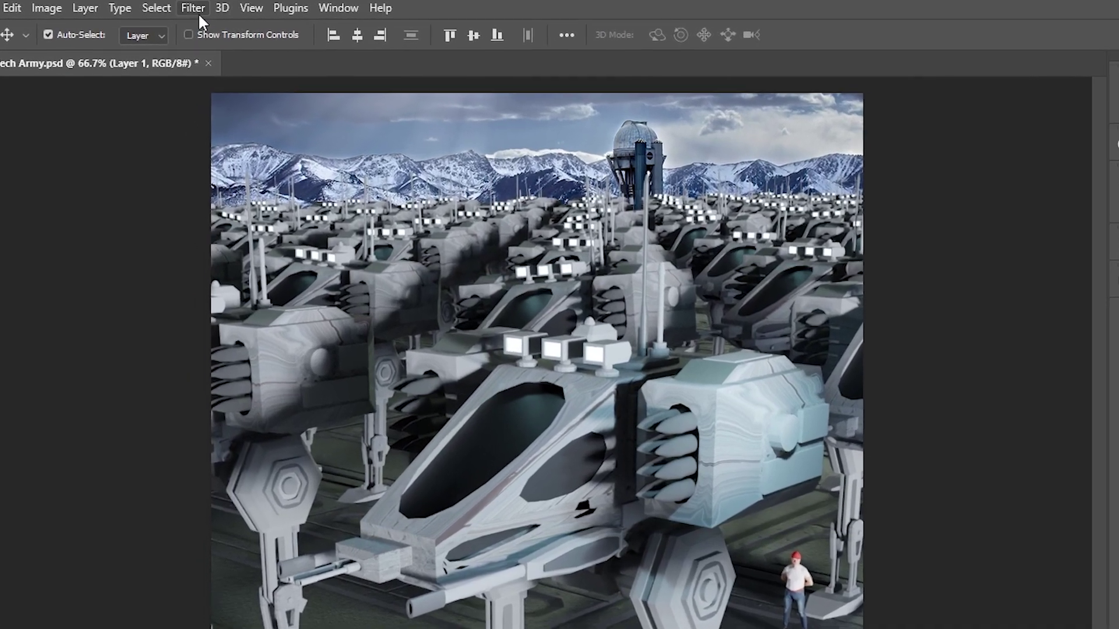
Run Filter > Topaz Studio 2 on the image, then search Windows for 'topa'
left_click(201, 12)
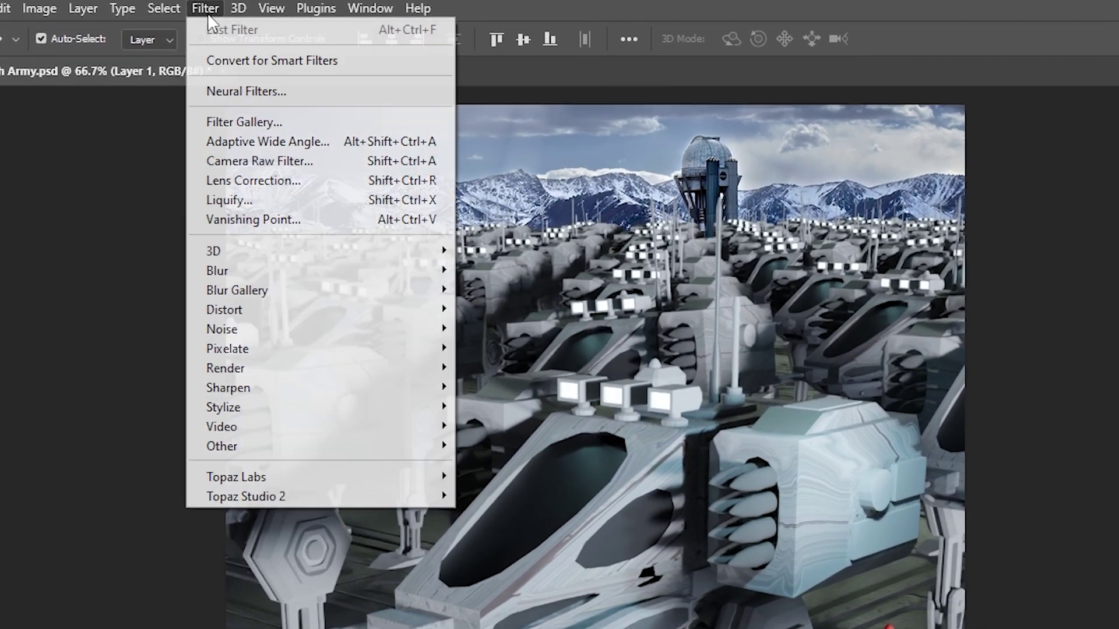
mouse_move(281, 617)
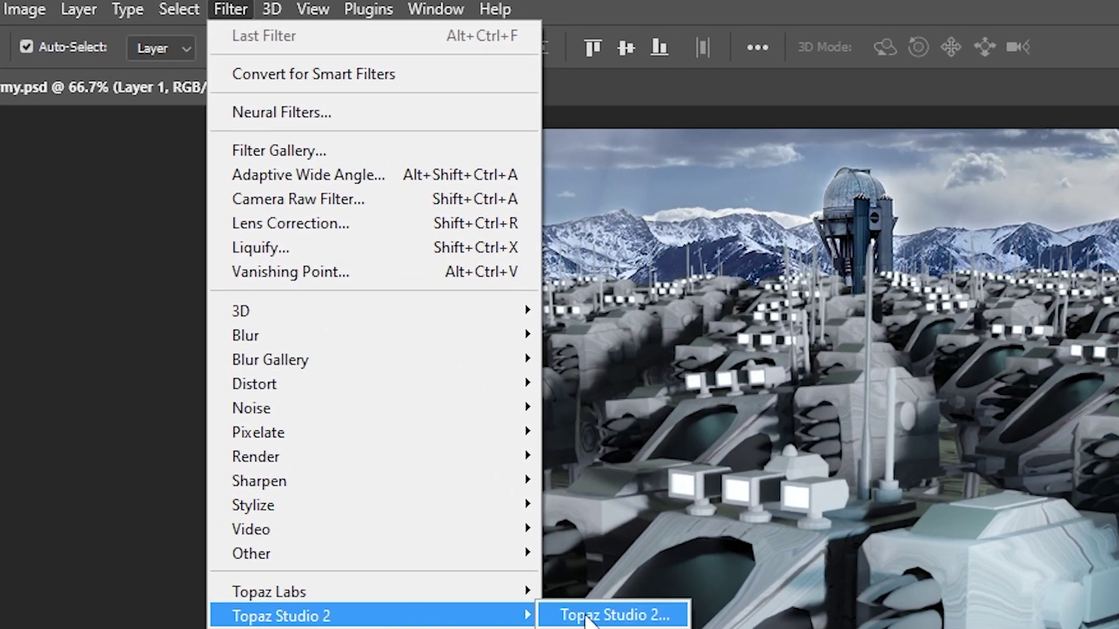
left_click(612, 619)
scroll(1110, 88, "down", 3)
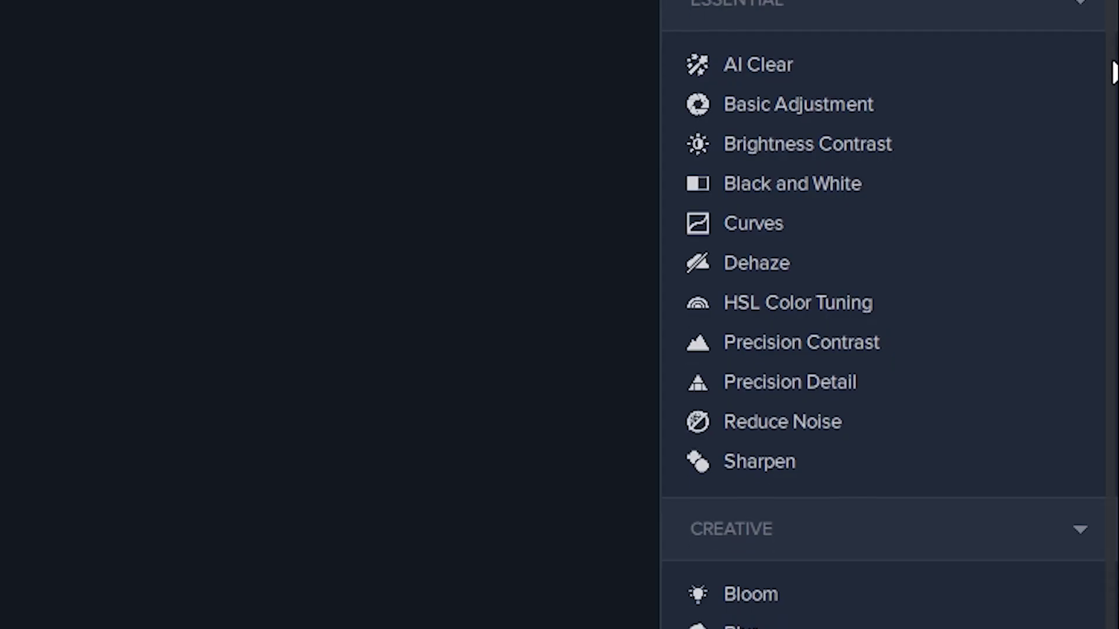
scroll(885, 315, "down", 1)
scroll(886, 315, "down", 2)
scroll(886, 315, "down", 2)
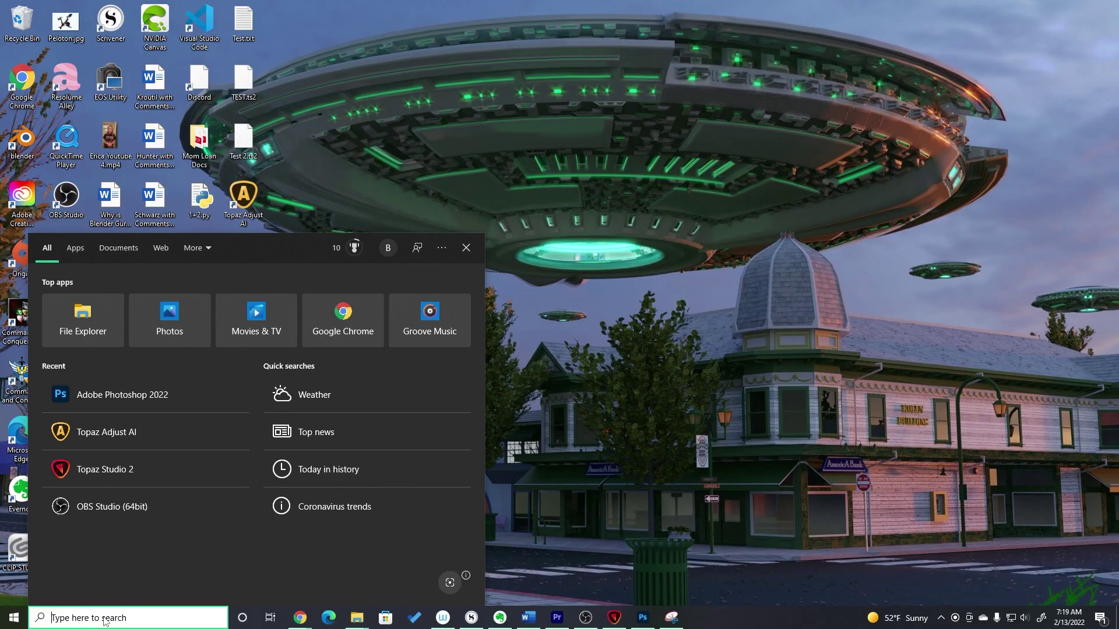
type("topa")
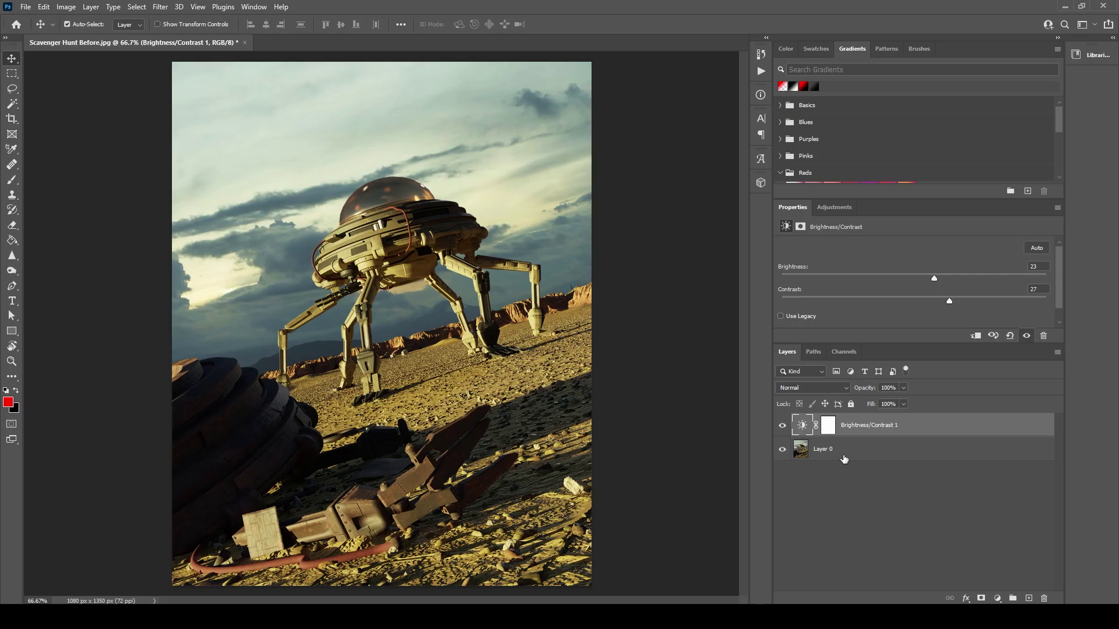
Duplicate Layer 0 and Brightness/Contrast 1 and merge the copies into one layer
left_click(828, 450)
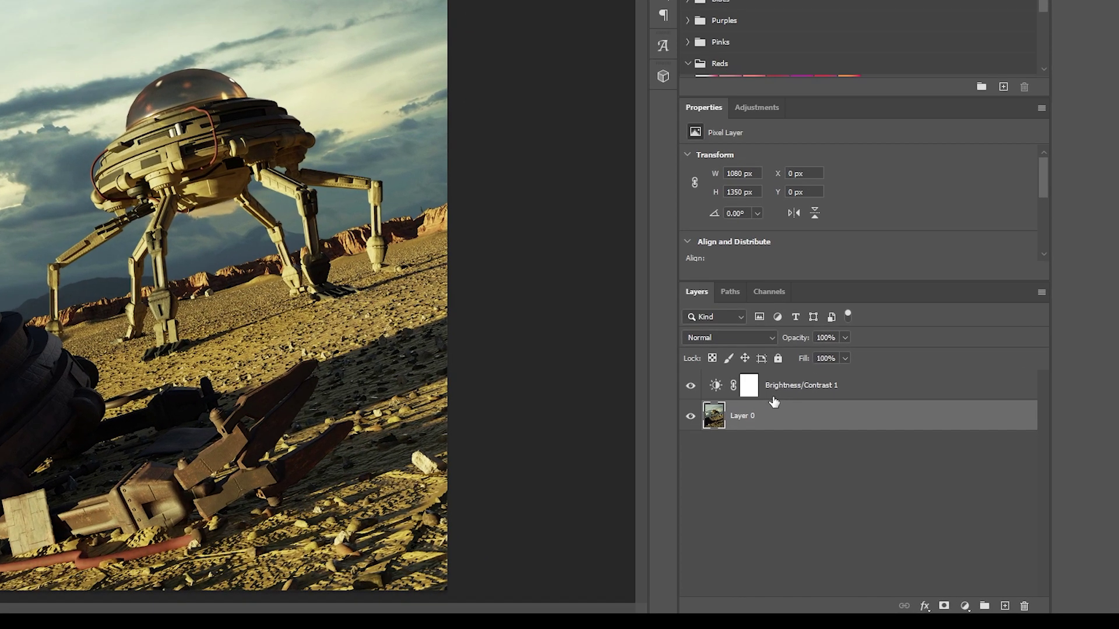
left_click(773, 398, "shift")
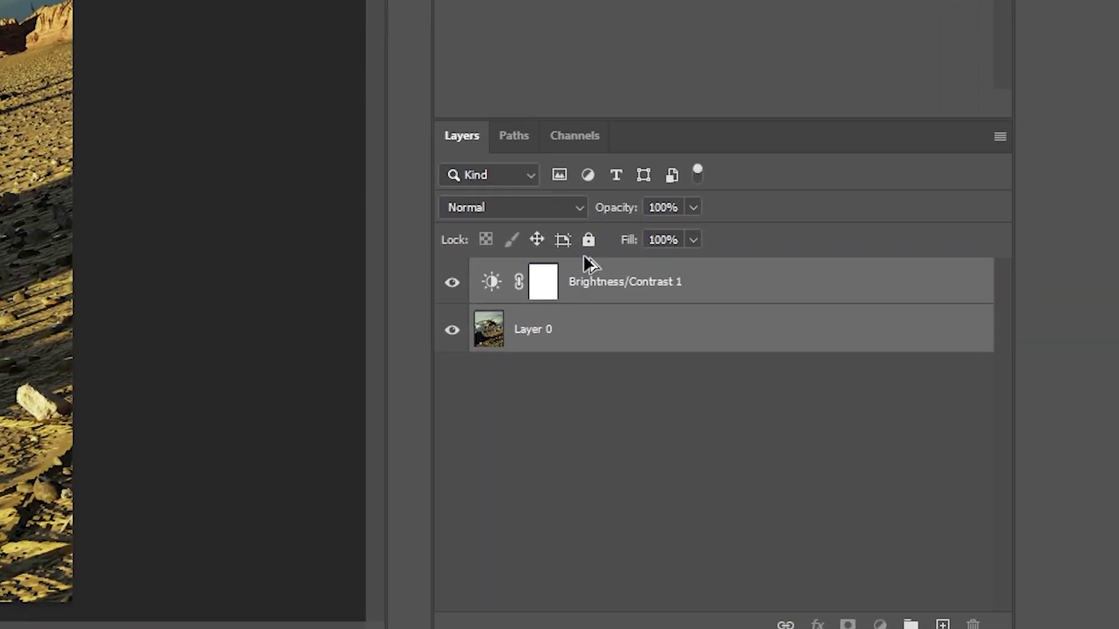
key("ctrl+j")
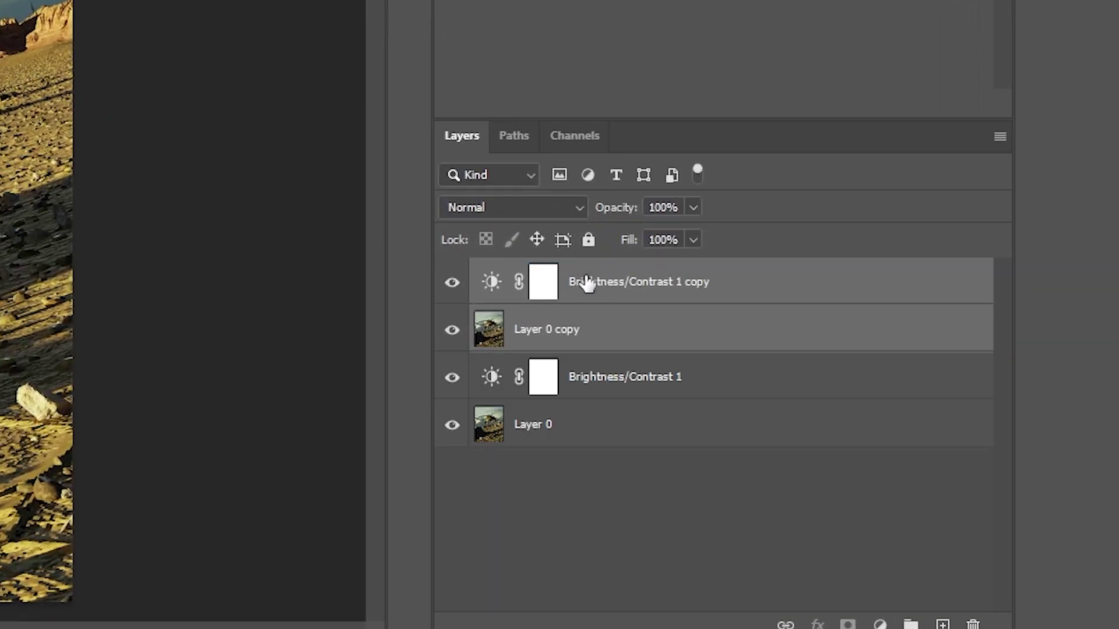
right_click(585, 280)
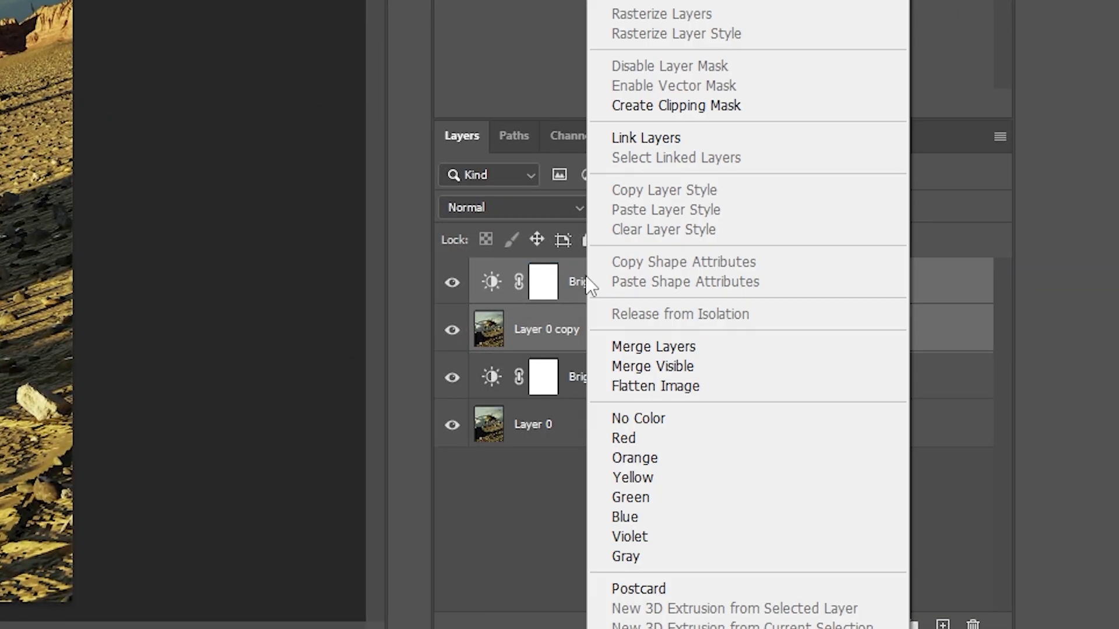
left_click(646, 339)
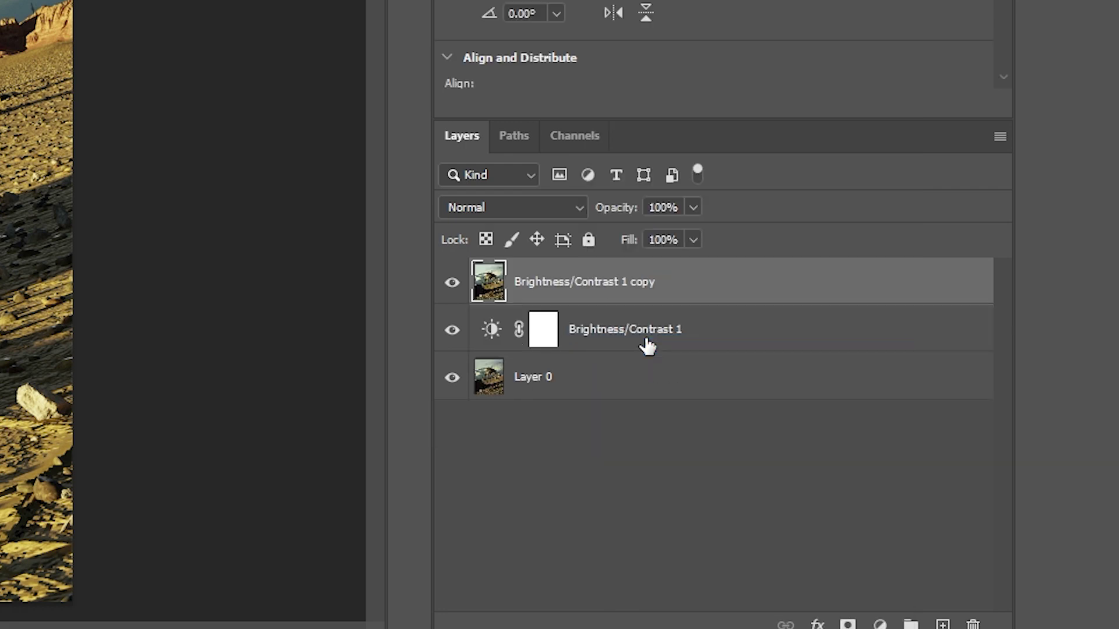
Hide the originals, make the merged layer a smart object, and edit it in Topaz Studio 2
left_click(451, 329)
left_click(452, 378)
right_click(599, 285)
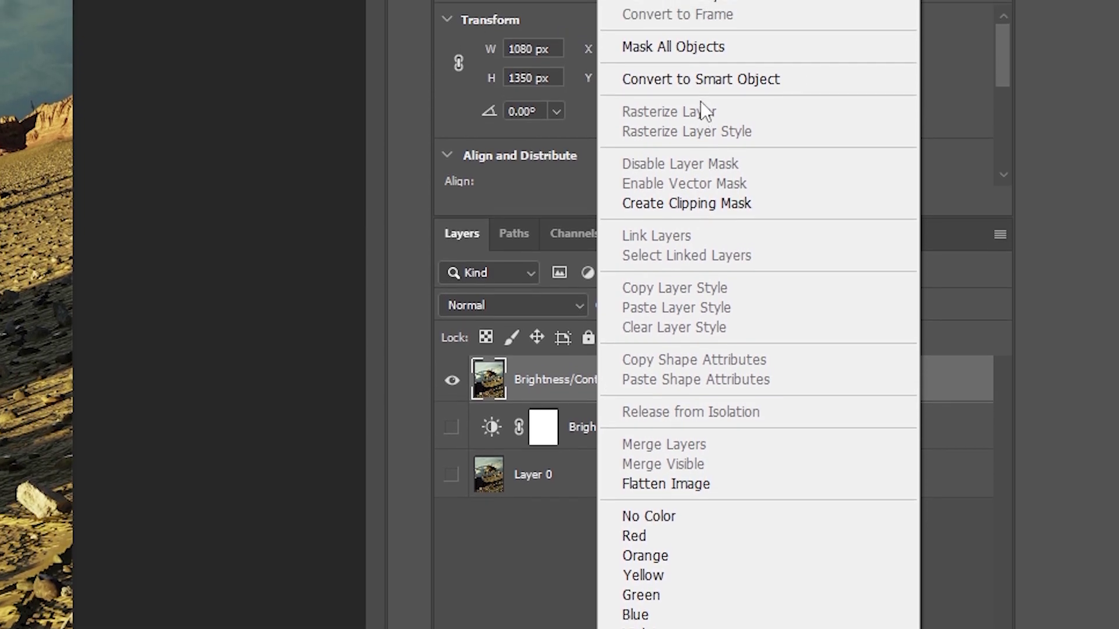
left_click(702, 88)
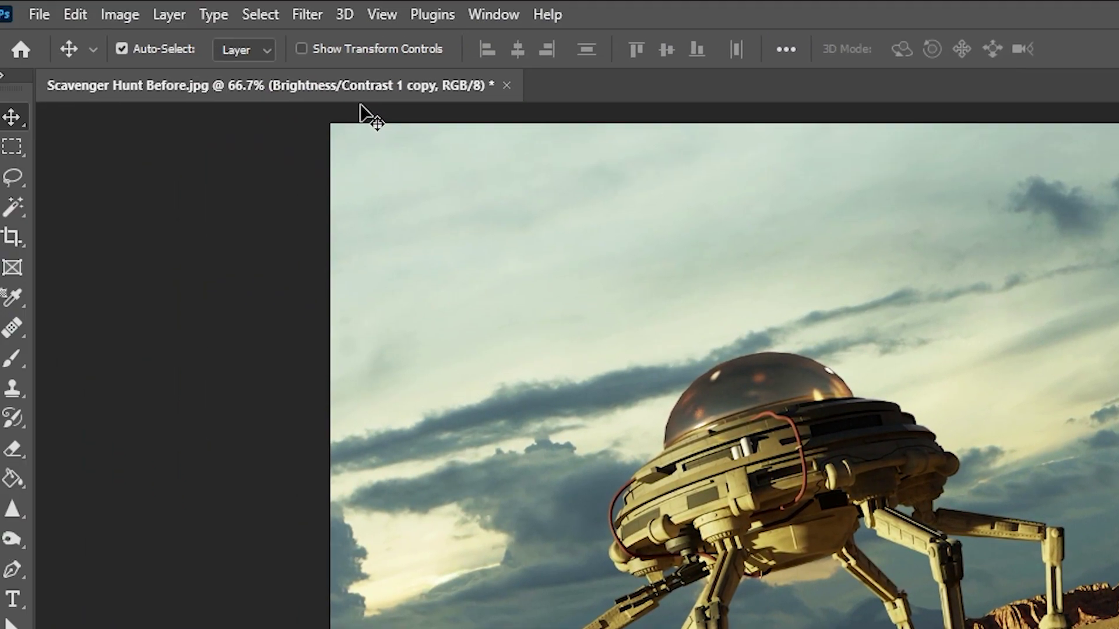
left_click(306, 15)
mouse_move(353, 566)
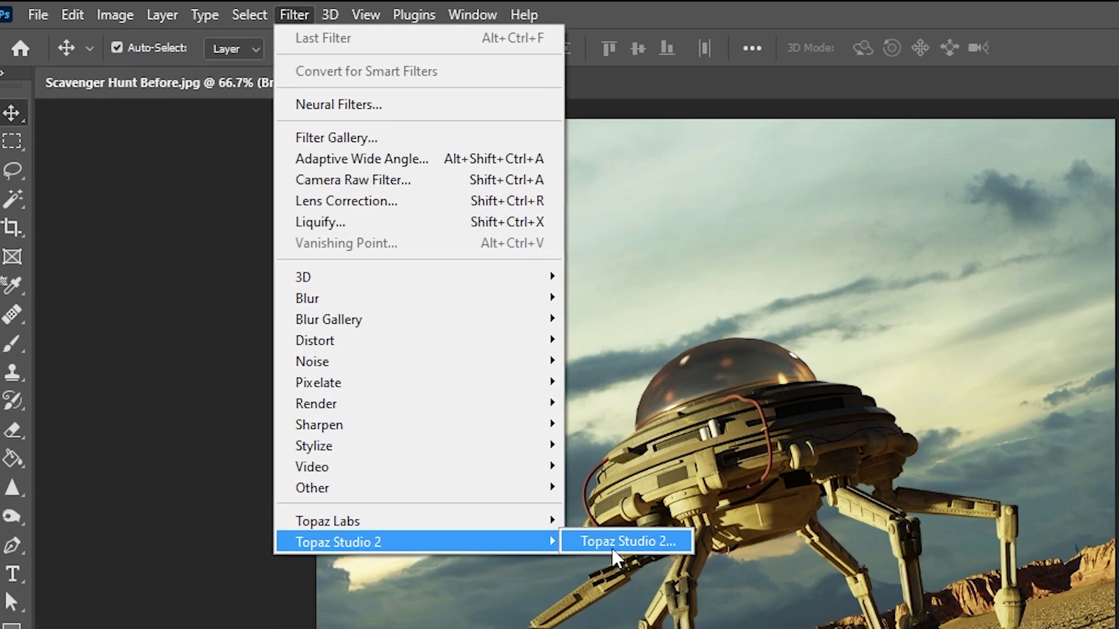
left_click(615, 561)
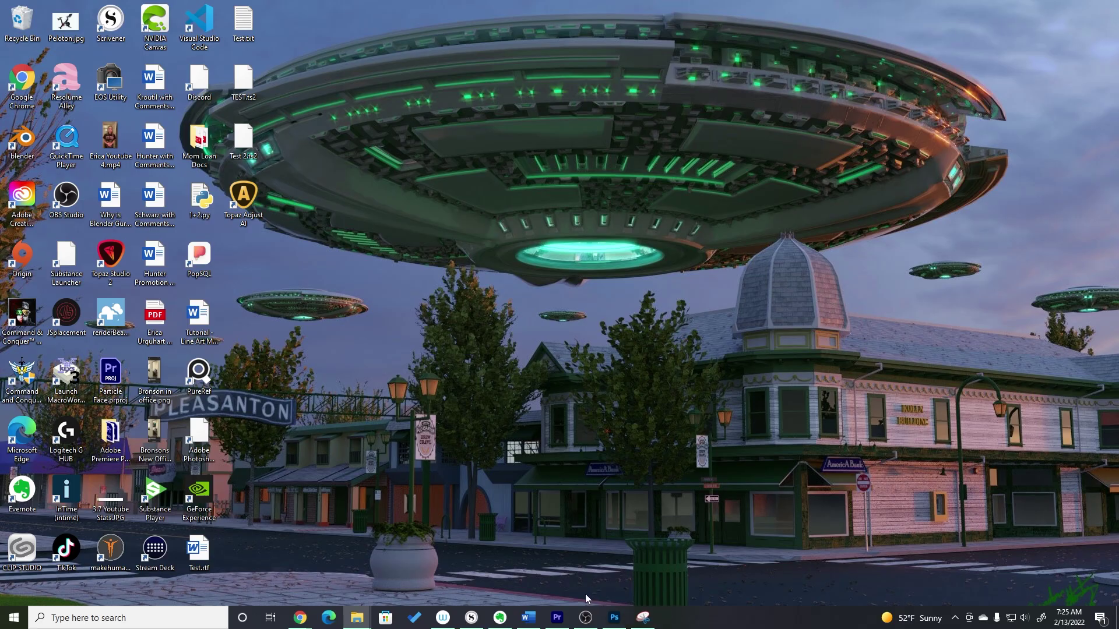
Launch Topaz Studio 2 from Windows search and drag in Scavenger Hunt Before.jpg
left_click(158, 619)
type("topaz")
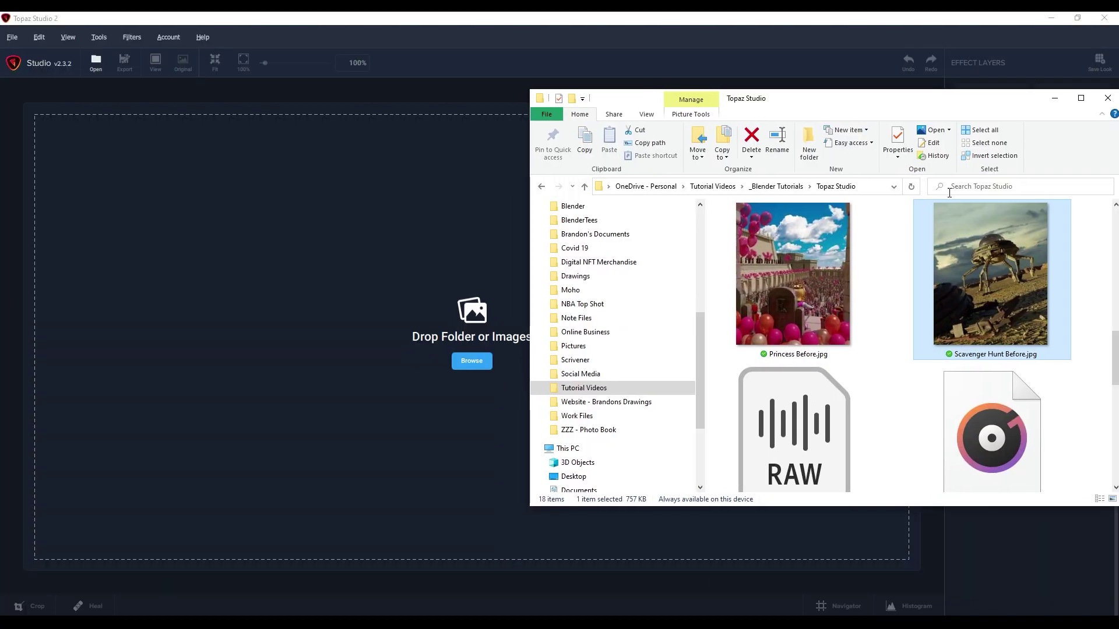
left_click_drag(1012, 293, 351, 338)
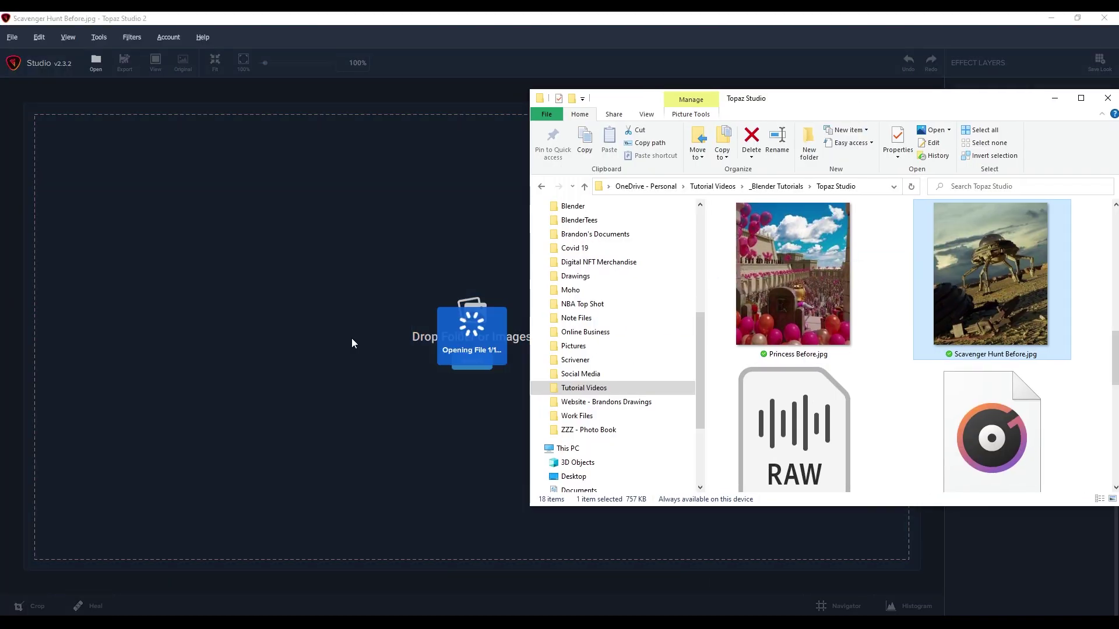
left_click(1108, 98)
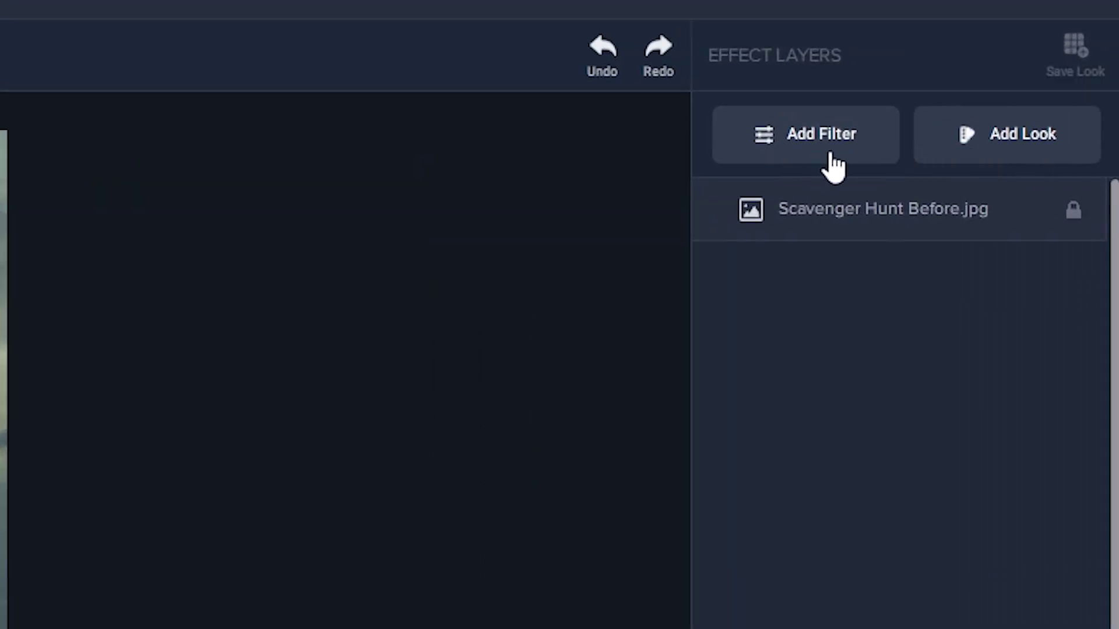
Browse the filter list and add a Basic Adjustment layer to the photo
left_click(831, 156)
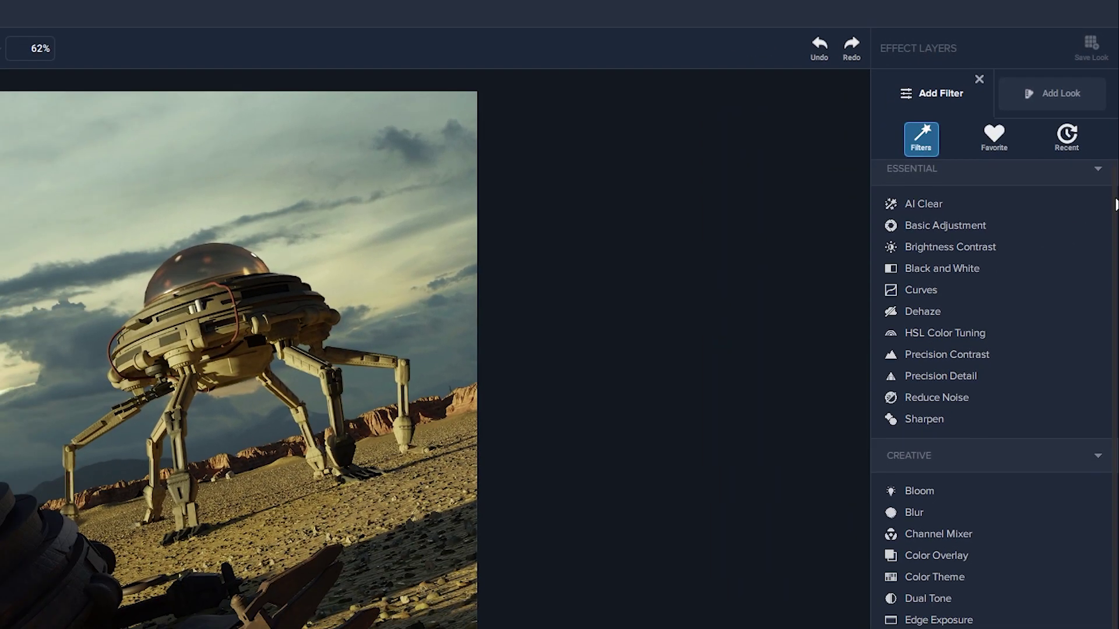
scroll(1105, 225, "down", 2)
scroll(1104, 225, "down", 3)
scroll(990, 350, "up", 1)
scroll(990, 349, "up", 4)
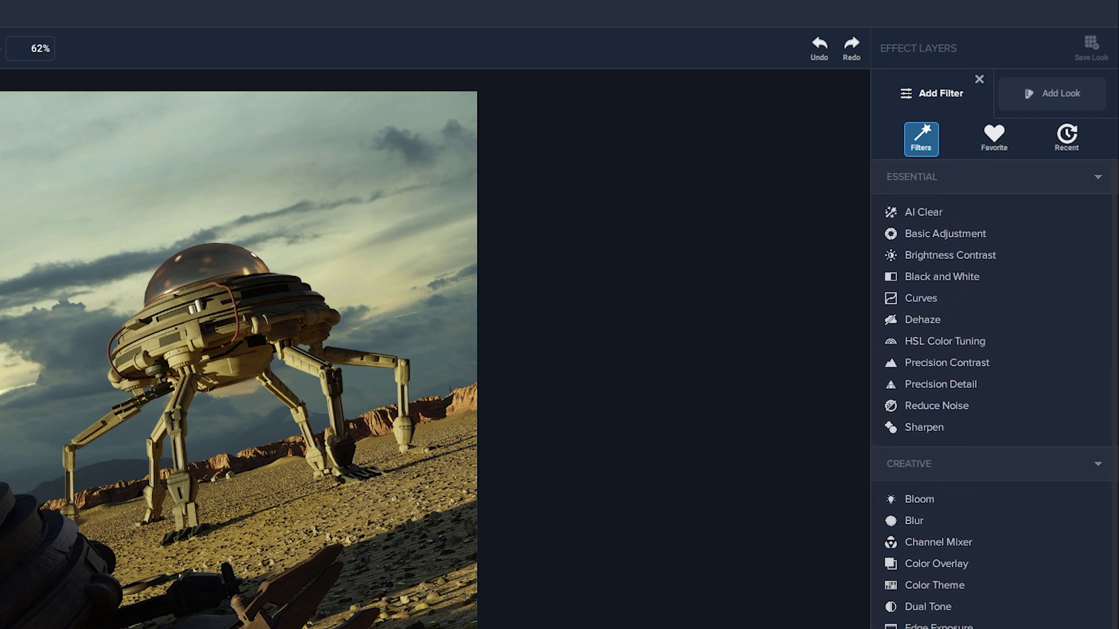
scroll(991, 396, "down", 1)
scroll(990, 397, "down", 2)
scroll(991, 397, "down", 2)
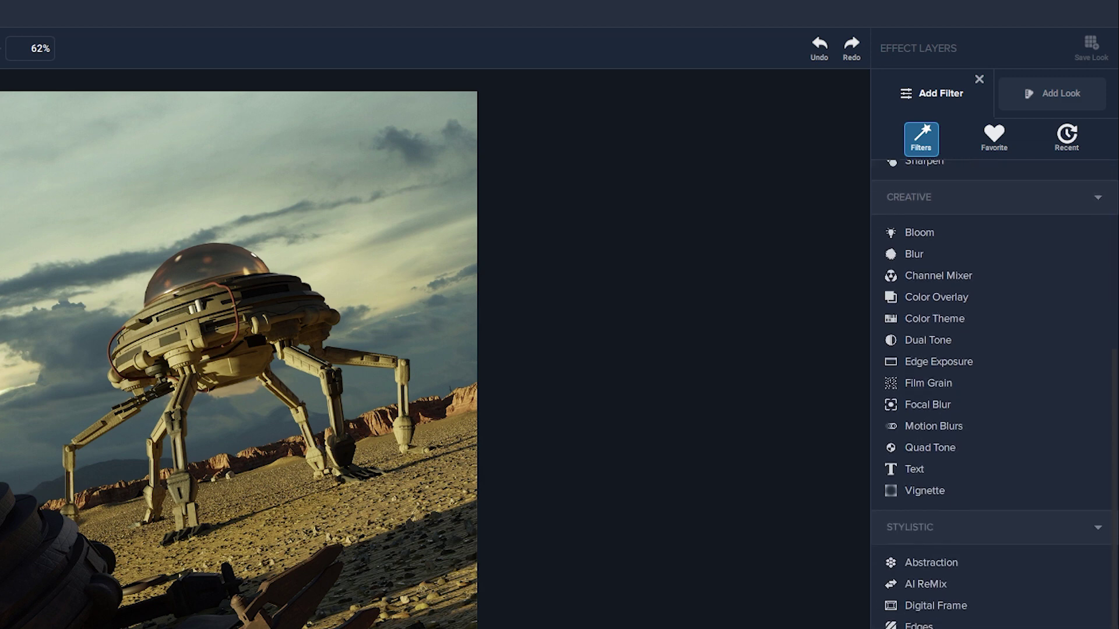
scroll(991, 396, "up", 2)
scroll(990, 397, "up", 3)
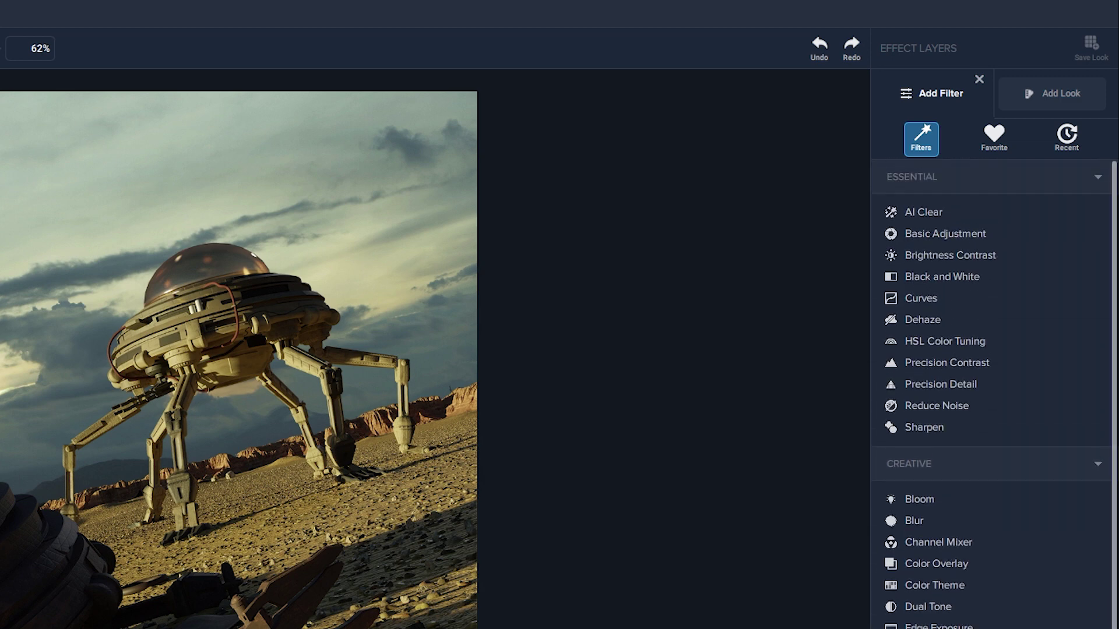
left_click(988, 236)
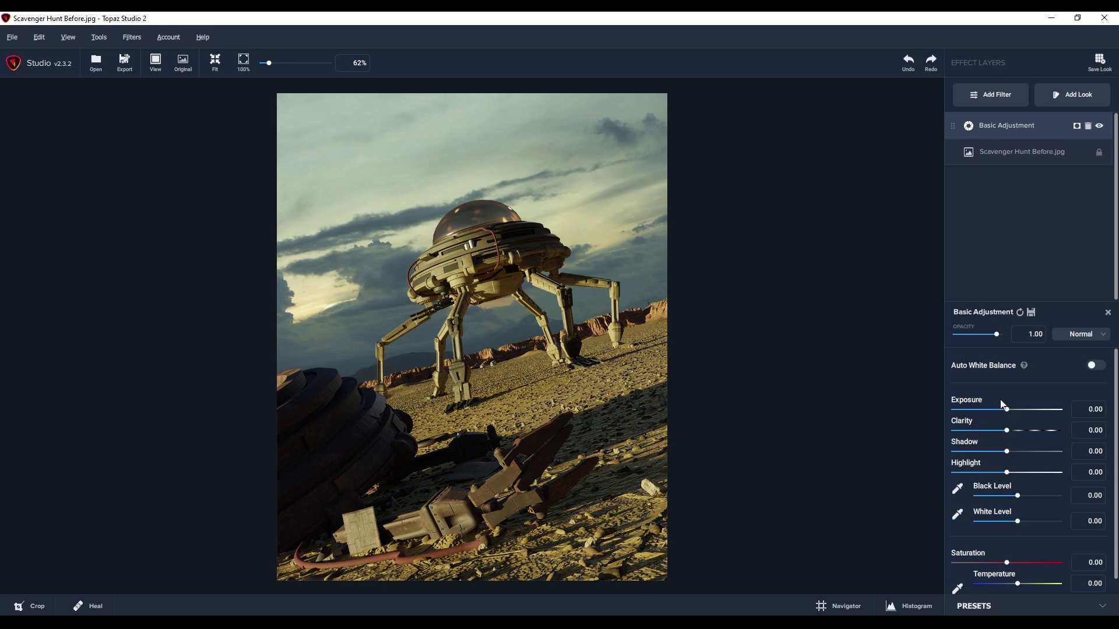
Set exposure 0.09, clarity 0.08 and saturation 0.11, keeping opacity at full
mouse_move(999, 337)
left_mouse_down()
mouse_move(953, 336)
mouse_move(1006, 334)
left_mouse_up()
mouse_move(1007, 409)
left_mouse_down()
mouse_move(1057, 430)
mouse_move(1012, 430)
left_mouse_up()
scroll(1031, 445, "down", 2)
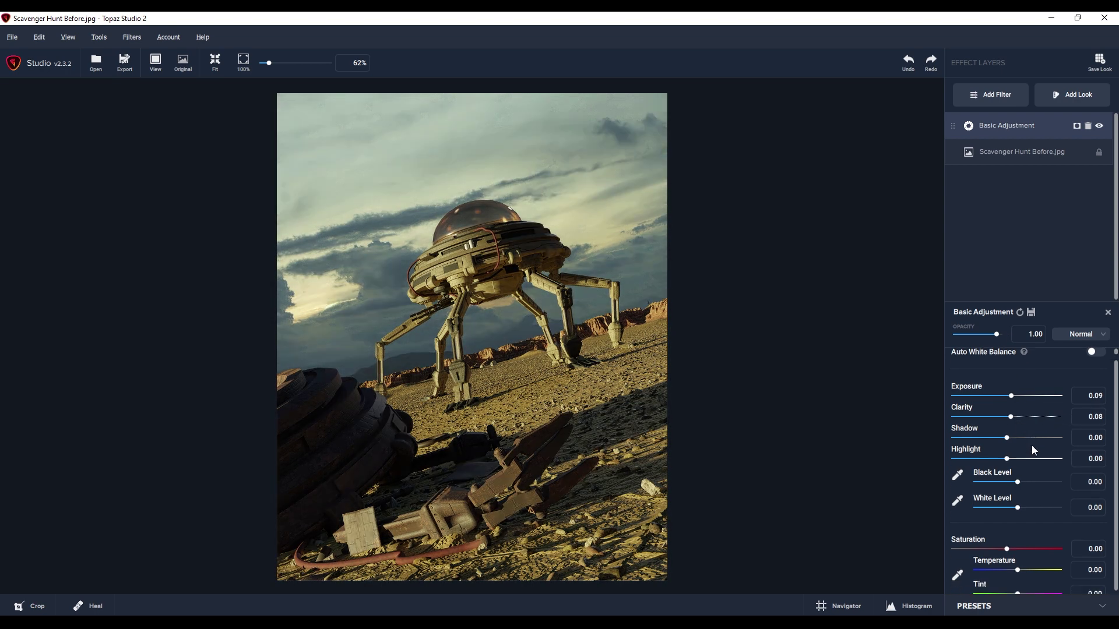
left_click_drag(1007, 523, 1013, 525)
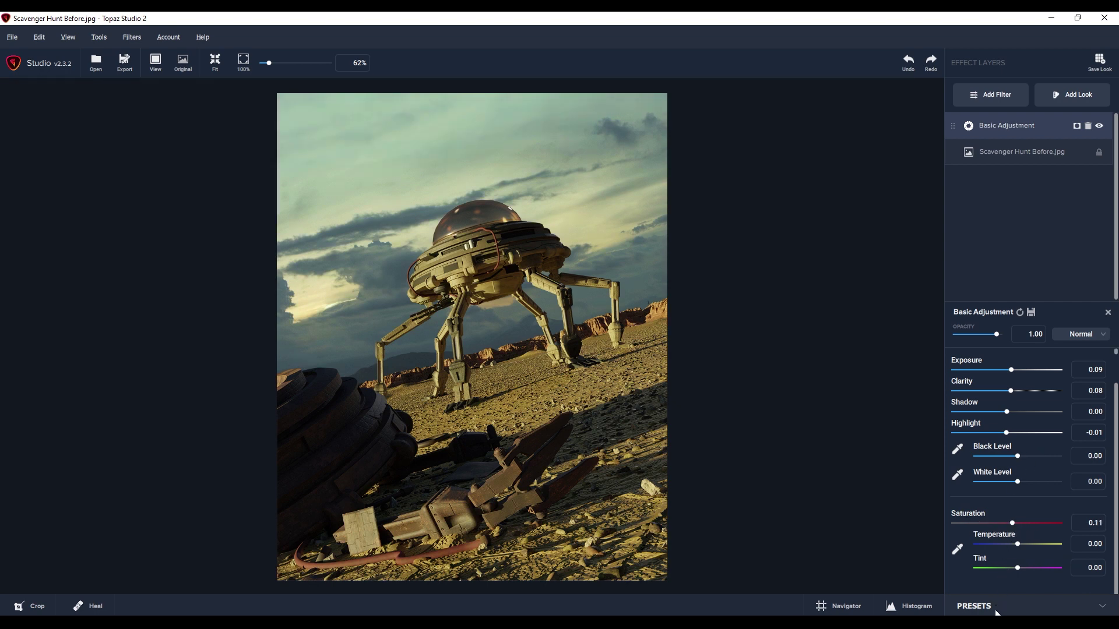
Preview the Clear Exposed preset and lower its strength
left_click(974, 606)
scroll(1020, 542, "down", 1)
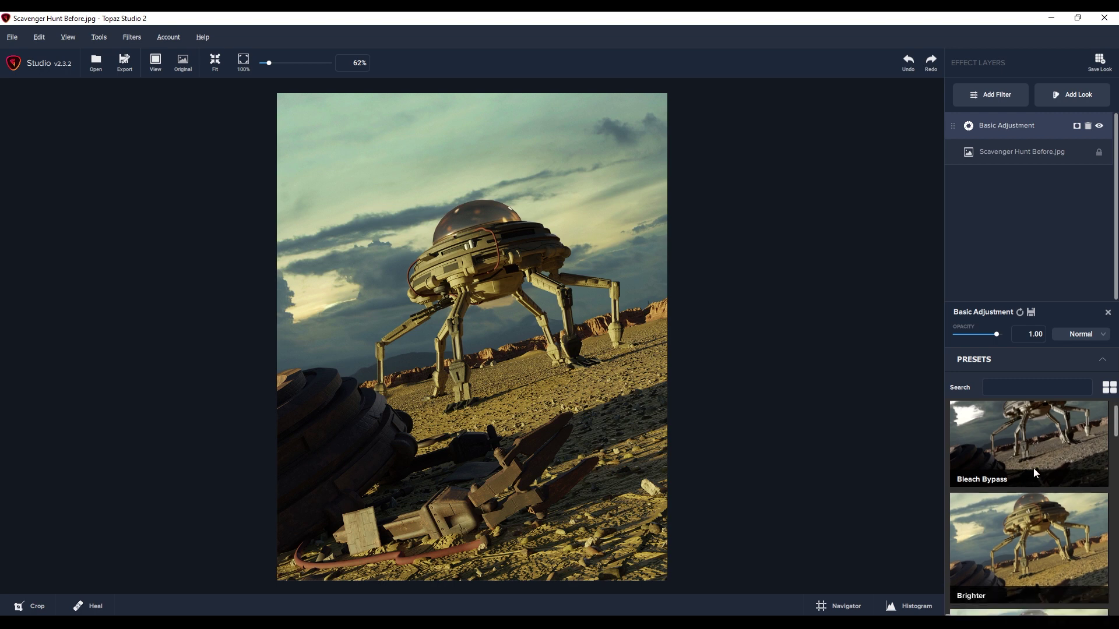
scroll(1033, 467, "down", 3)
scroll(1033, 467, "up", 1)
left_click(1033, 478)
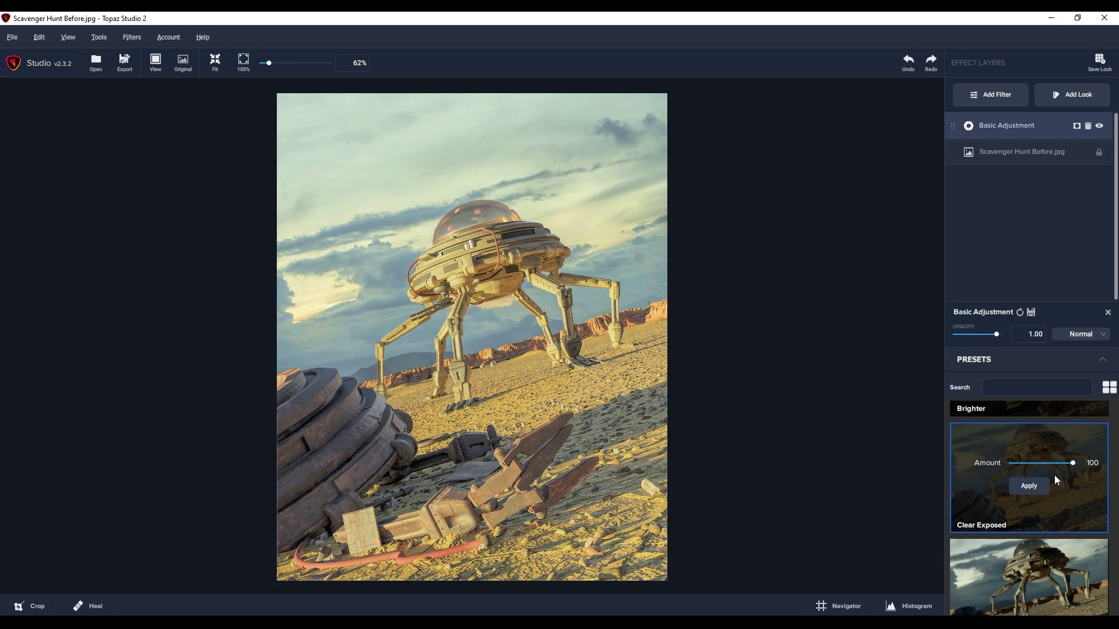
mouse_move(1073, 463)
left_mouse_down()
mouse_move(1020, 465)
mouse_move(1055, 468)
left_mouse_up()
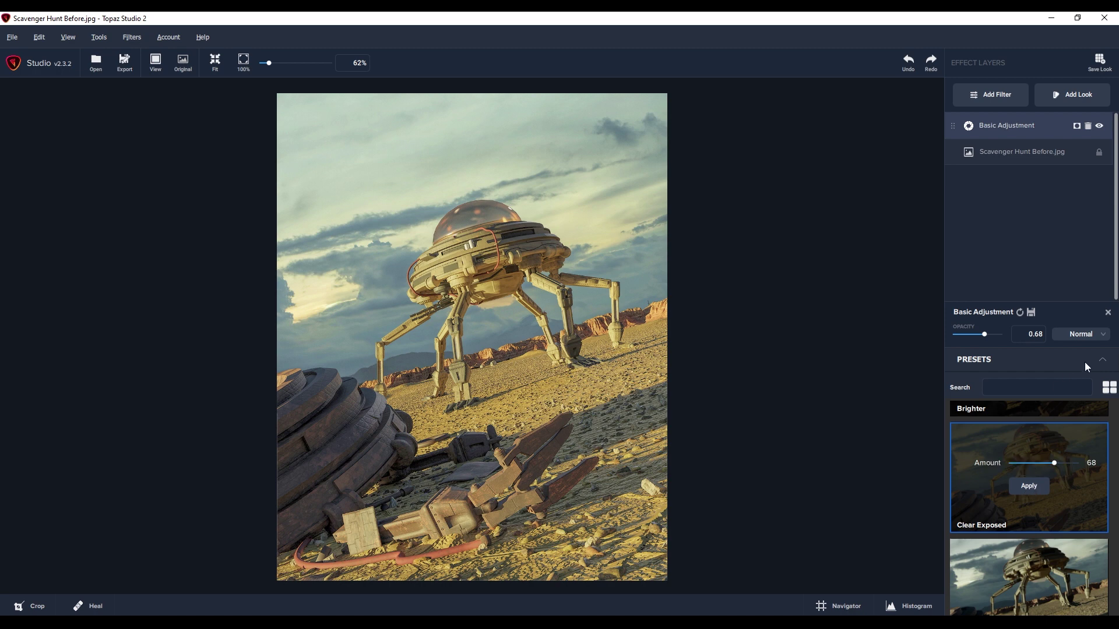
Set Clarity to 1.00, Exposure to -0.24 and Saturation to 0.47
left_click(1103, 365)
left_click(1059, 430)
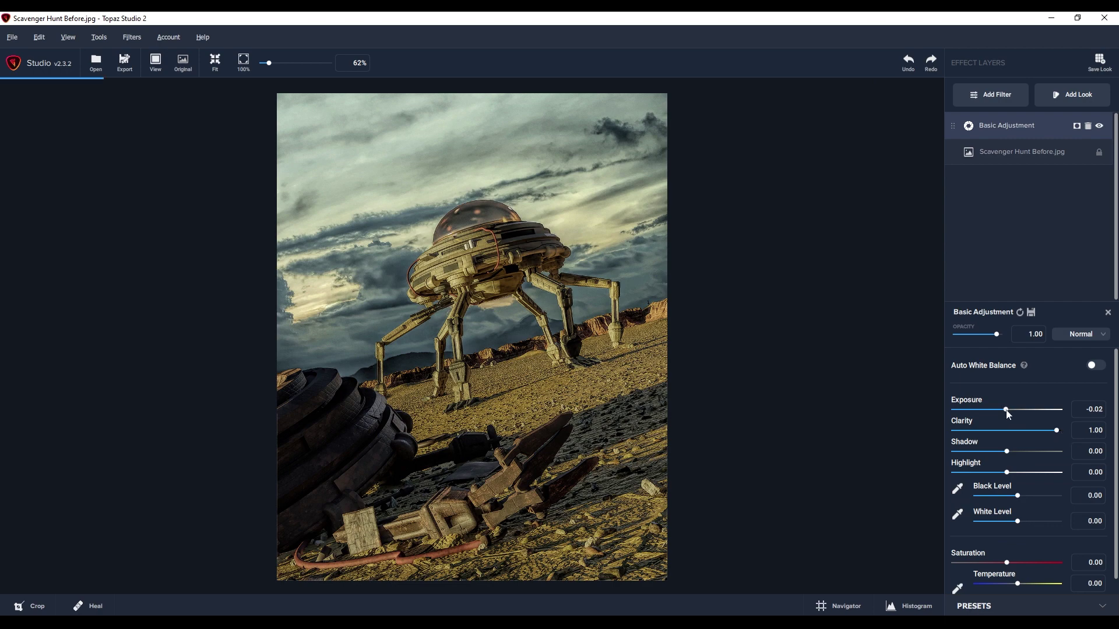
left_click_drag(1007, 409, 997, 411)
scroll(1003, 490, "down", 1)
left_click(982, 523)
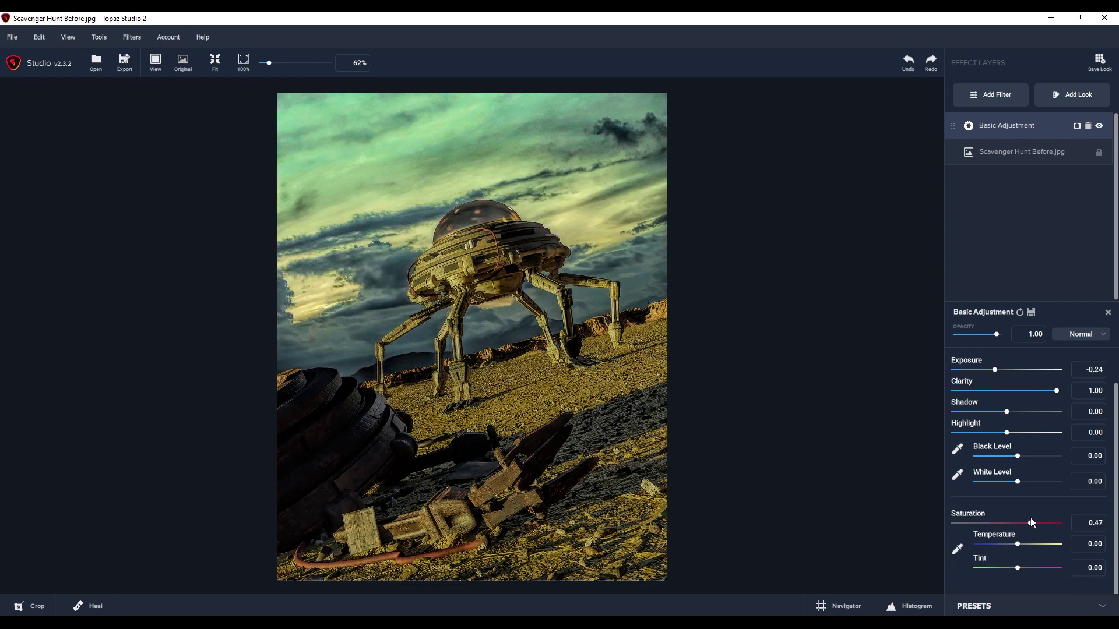
left_click_drag(1032, 523, 1008, 522)
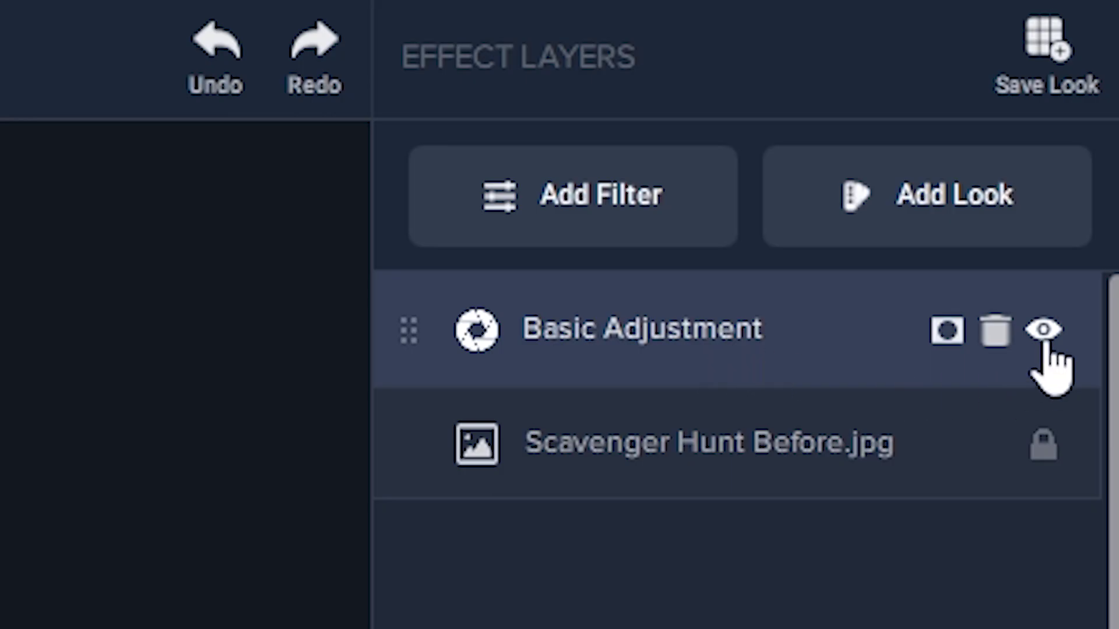
Compare the adjustment on and off, then add a mask to the Basic Adjustment layer
left_click(1045, 345)
left_click(1045, 344)
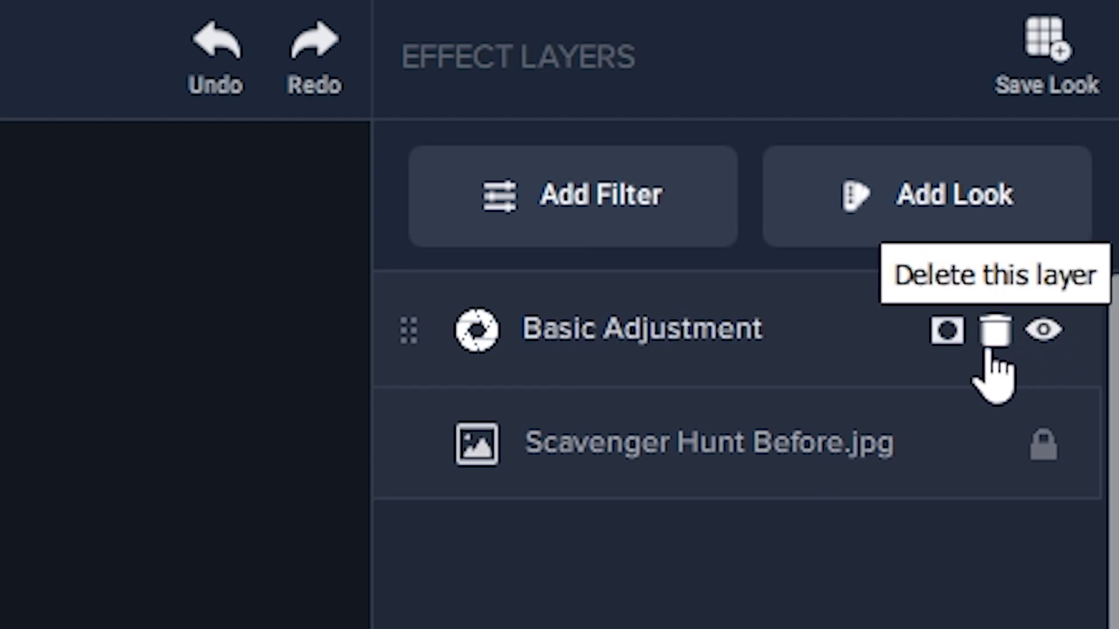
left_click(947, 338)
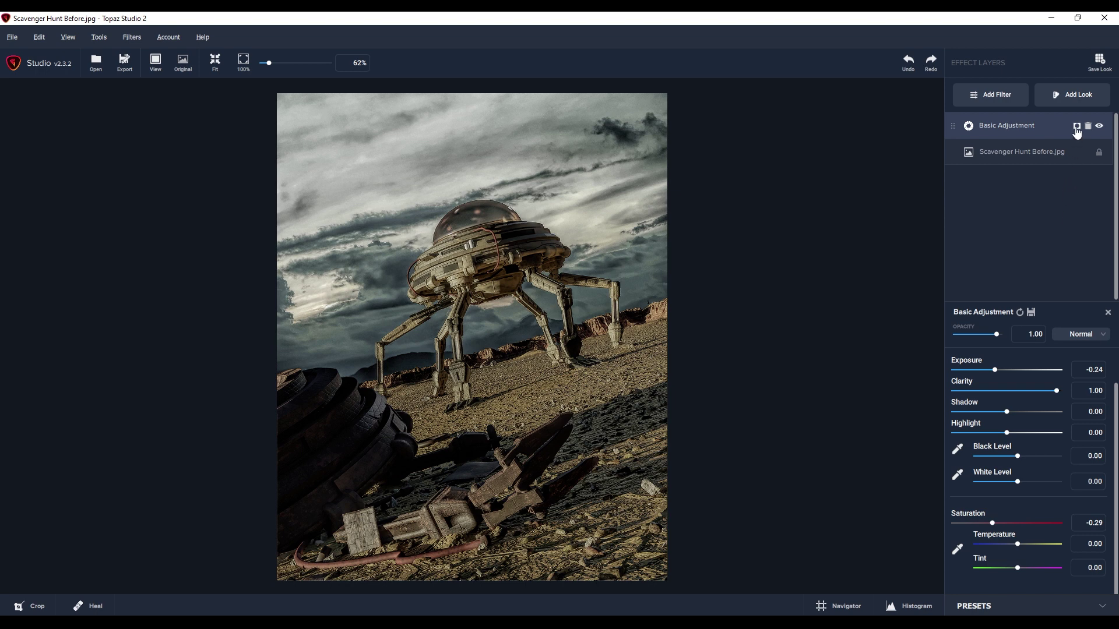
left_click(1076, 127)
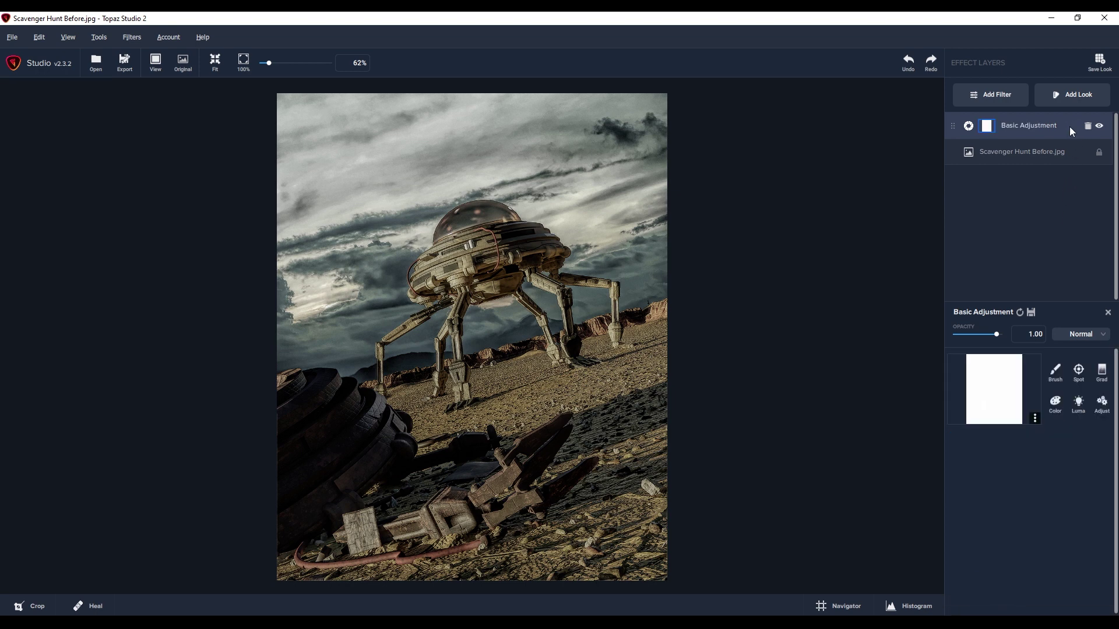
Brush the mask over the walking robot and adjust brush radius and softness
left_click(1053, 380)
mouse_move(479, 218)
left_mouse_down()
mouse_move(434, 309)
mouse_move(385, 373)
mouse_move(466, 355)
mouse_move(494, 196)
mouse_move(618, 327)
left_mouse_up()
mouse_move(986, 467)
left_mouse_down()
mouse_move(1045, 477)
mouse_move(984, 479)
left_mouse_up()
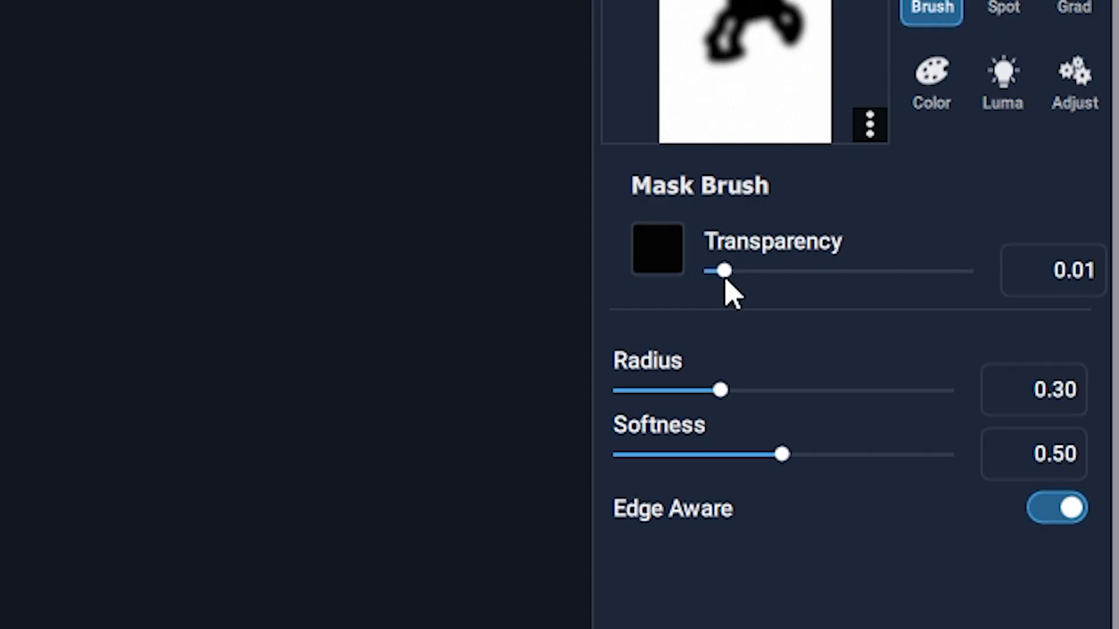
mouse_move(728, 385)
left_mouse_down()
mouse_move(794, 395)
mouse_move(730, 392)
left_mouse_up()
mouse_move(792, 454)
left_mouse_down()
mouse_move(874, 464)
mouse_move(784, 466)
left_mouse_up()
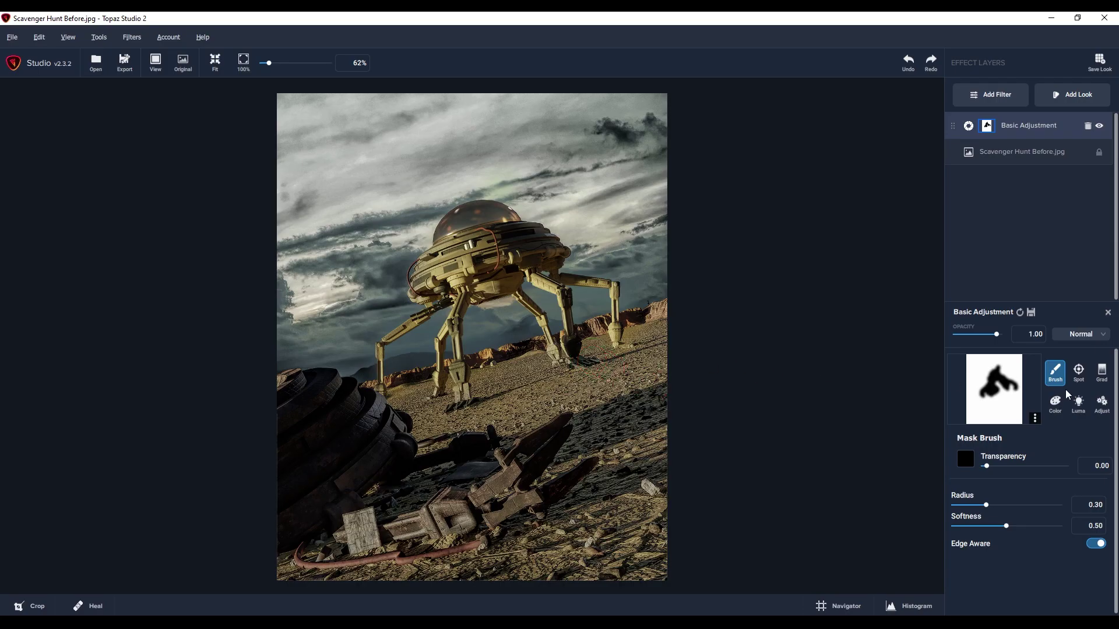
Try a spot mask around the robot, then a gradient mask
left_click(1079, 373)
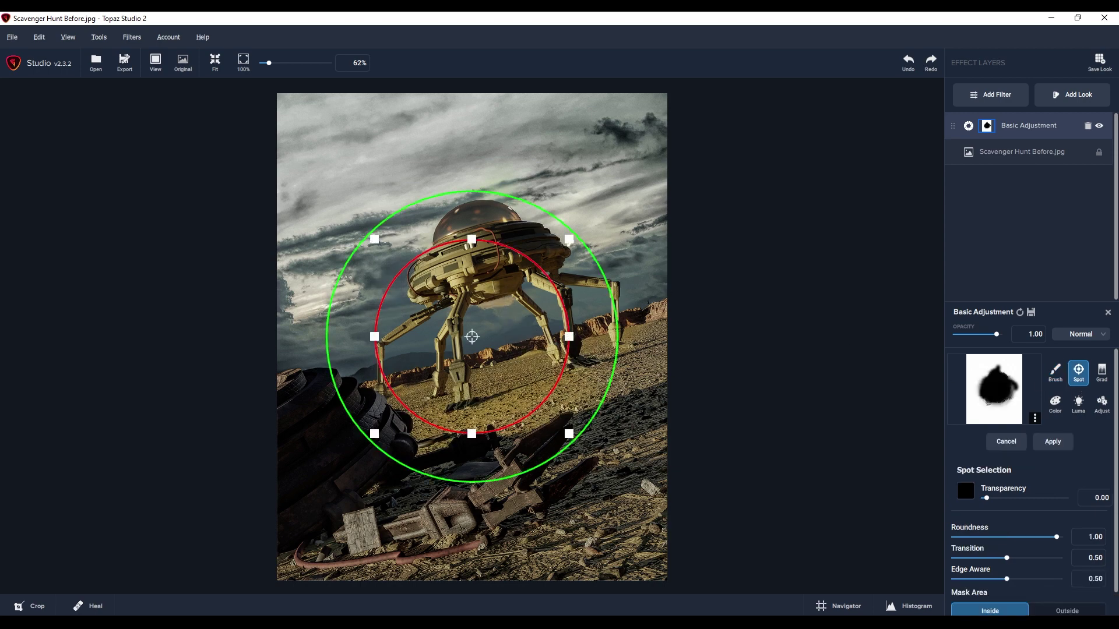
mouse_move(569, 239)
left_mouse_down()
mouse_move(655, 194)
mouse_move(655, 165)
left_mouse_up()
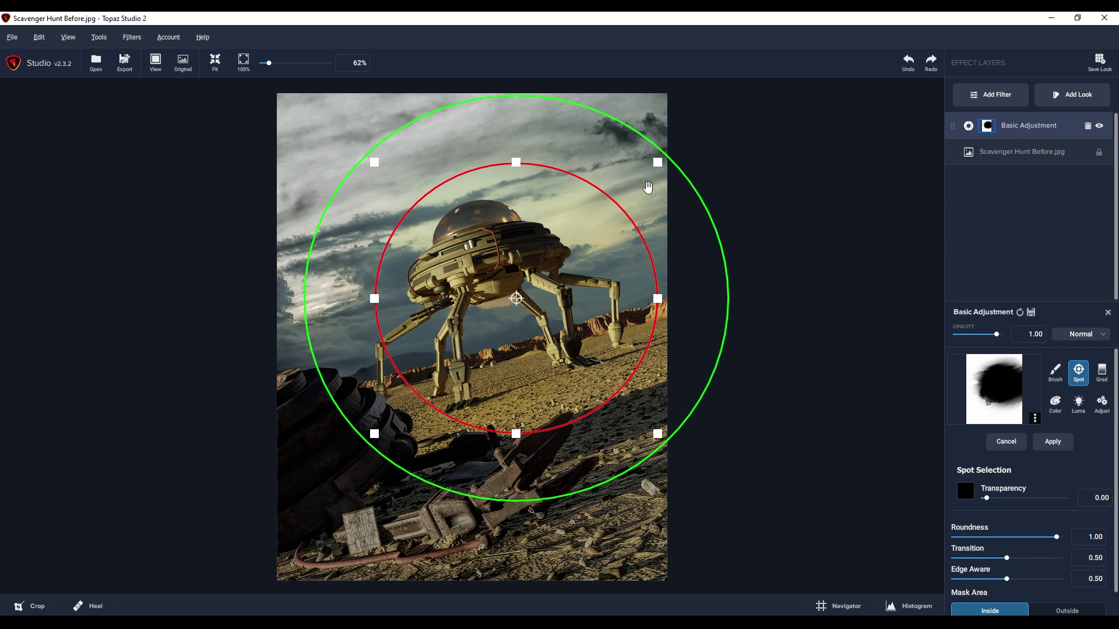
left_click(1102, 376)
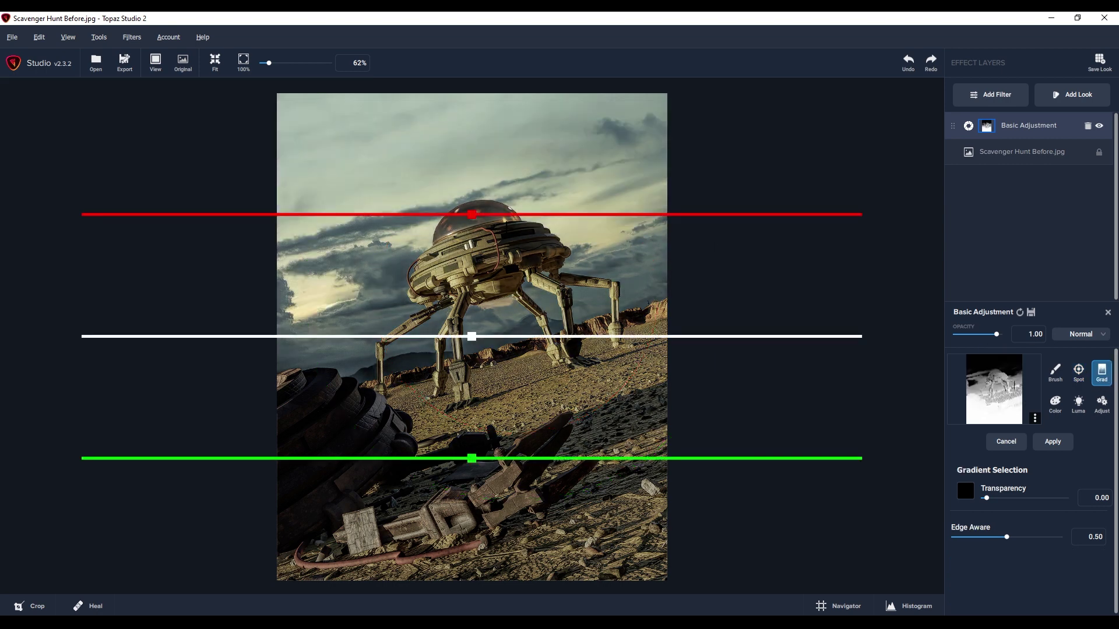
left_click_drag(471, 215, 471, 94)
mouse_move(473, 457)
left_mouse_down()
mouse_move(467, 270)
mouse_move(477, 499)
left_mouse_up()
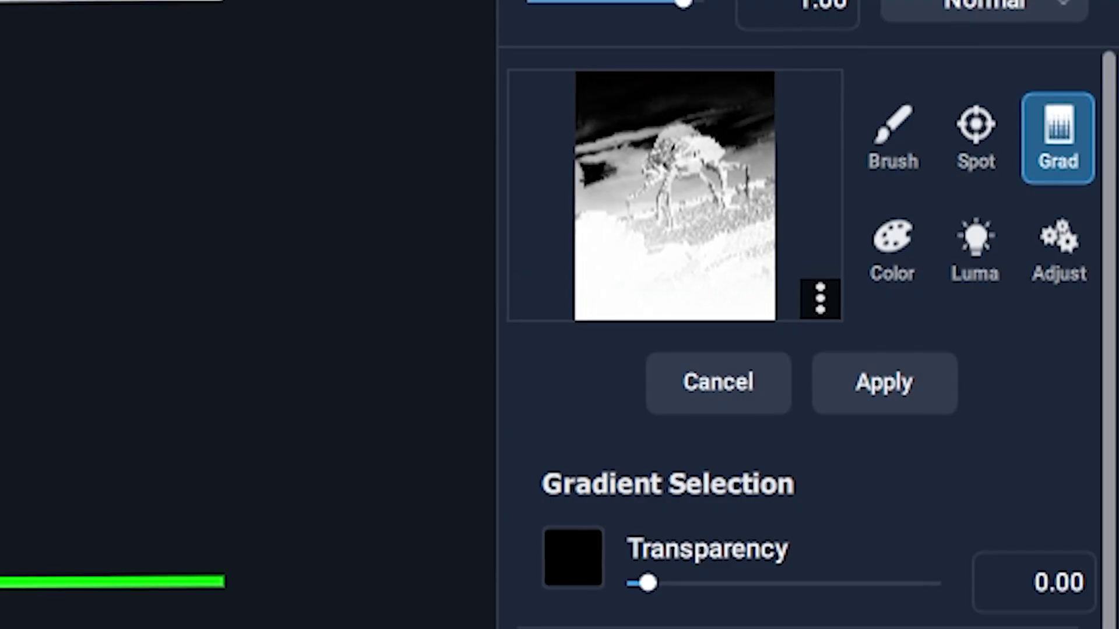
Switch to a Luma brightness mask, refine it, then bring up the filter list
left_click(895, 250)
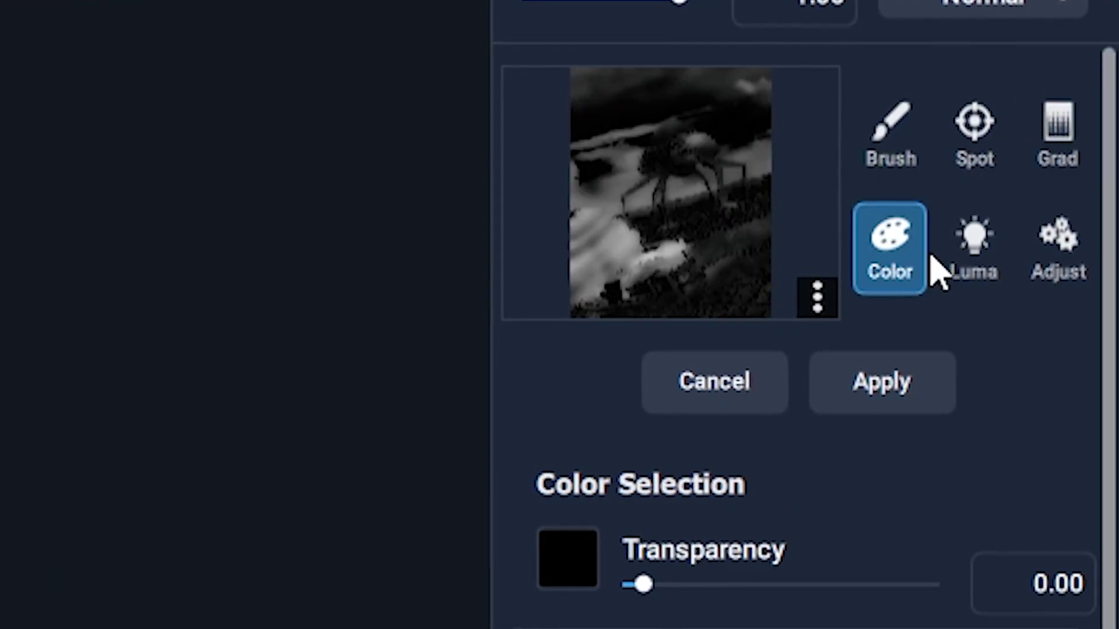
left_click(975, 269)
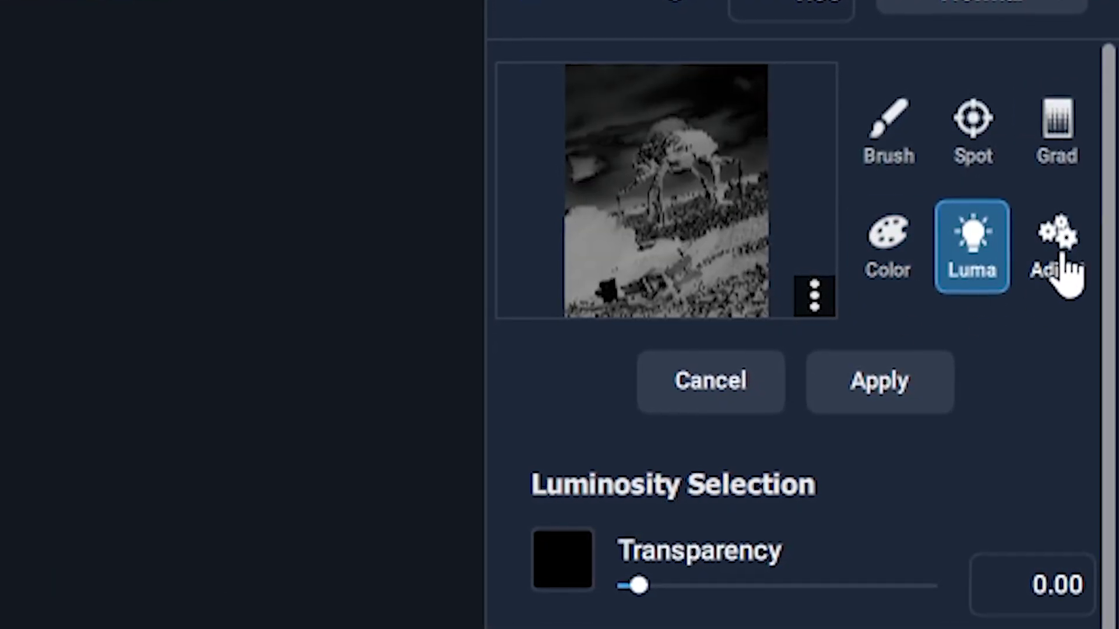
left_click(1064, 274)
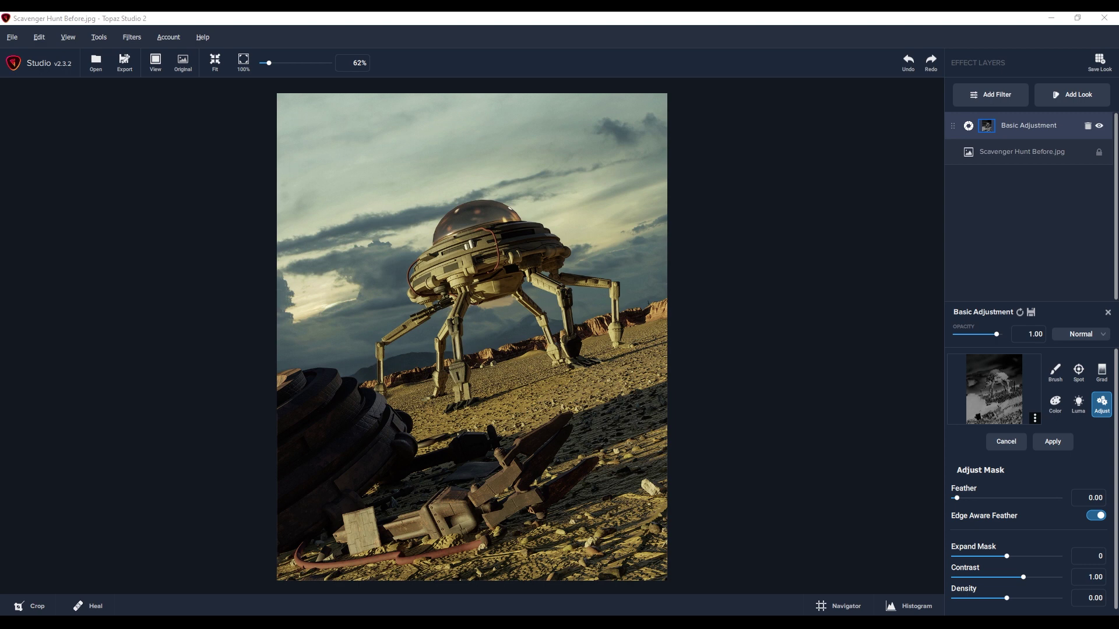
mouse_move(997, 335)
left_mouse_down()
mouse_move(978, 335)
mouse_move(992, 340)
left_mouse_up()
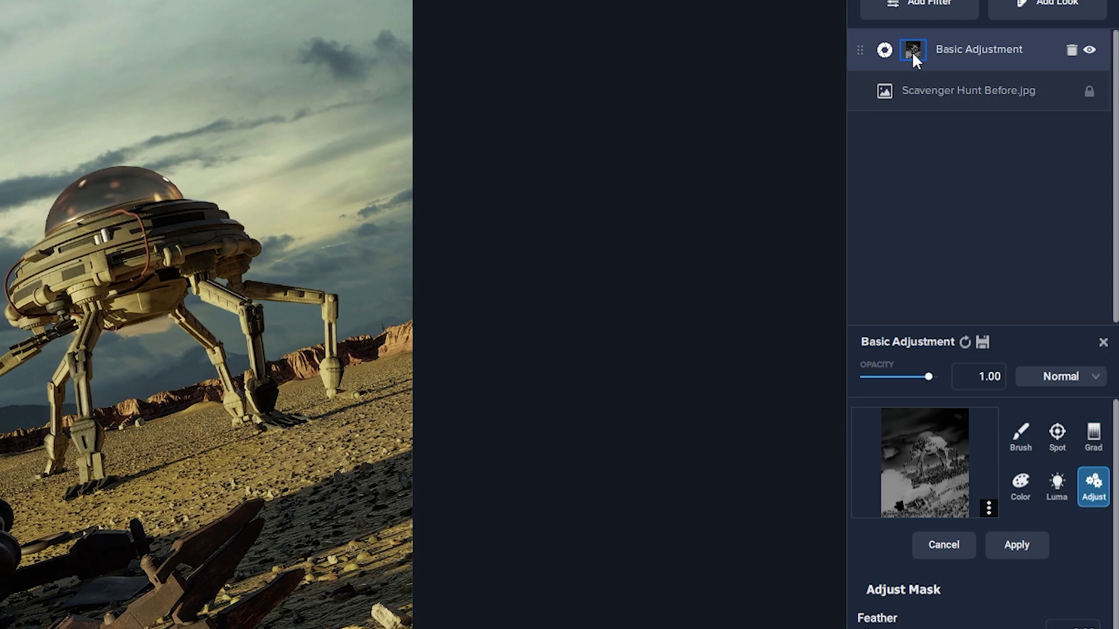
left_click(903, 50)
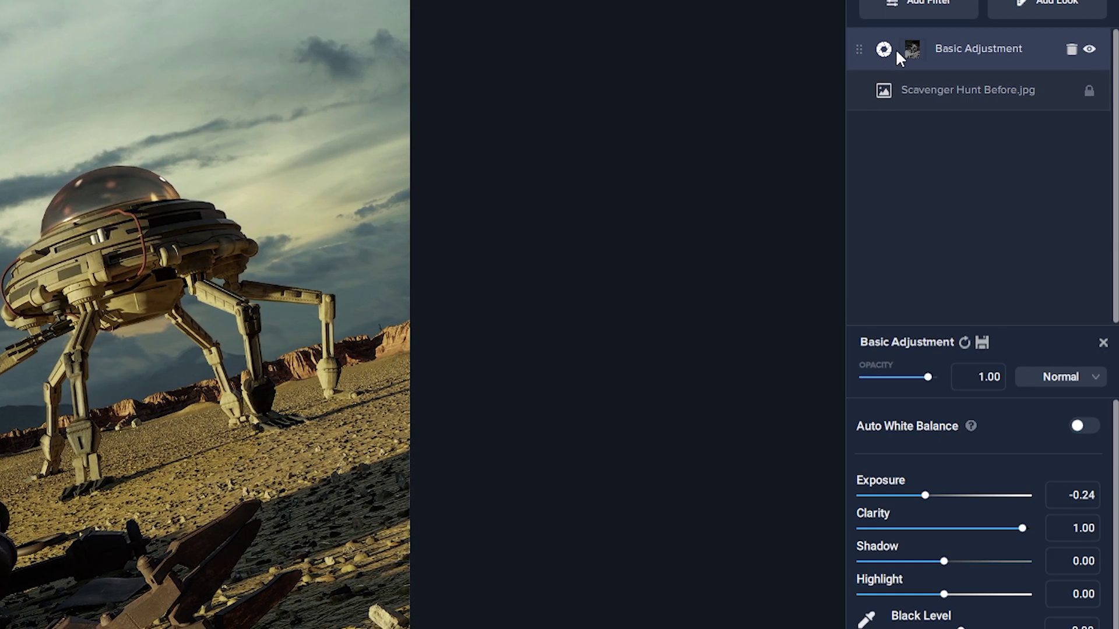
left_click(912, 53)
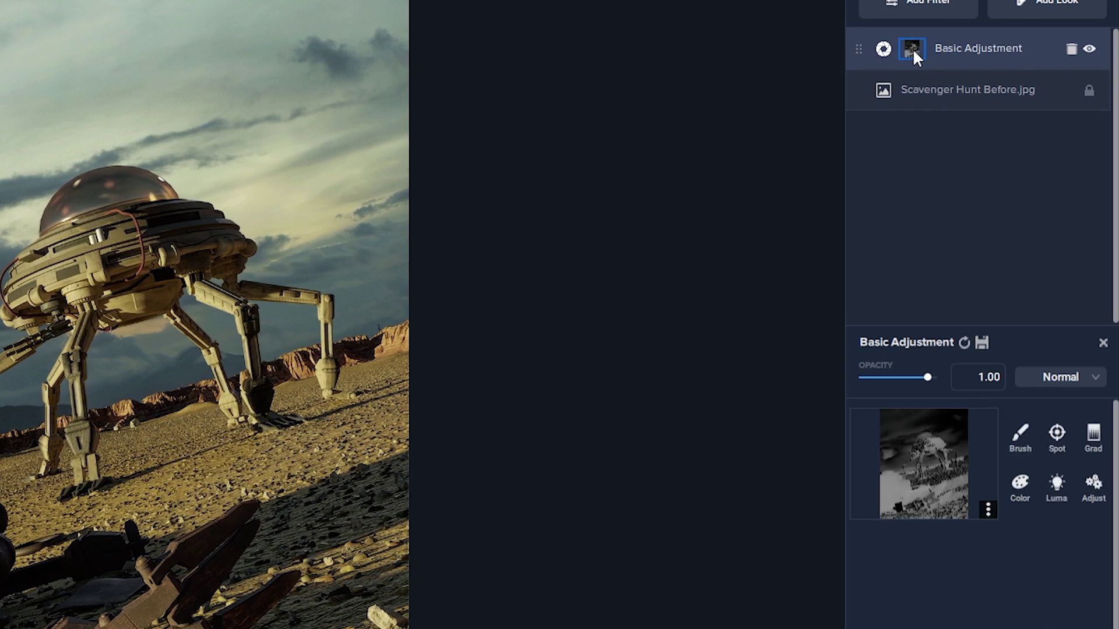
left_click(887, 51)
Add Bloom and Film Grain layers and make the film grain much stronger
scroll(1006, 292, "down", 3)
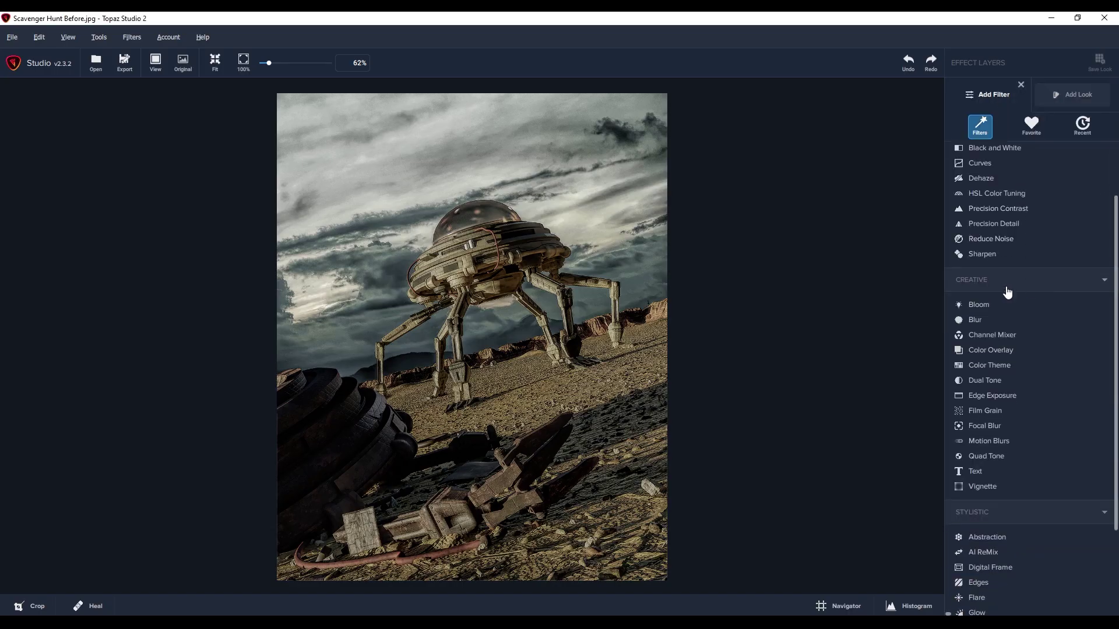
left_click(1000, 291)
left_click(1009, 99)
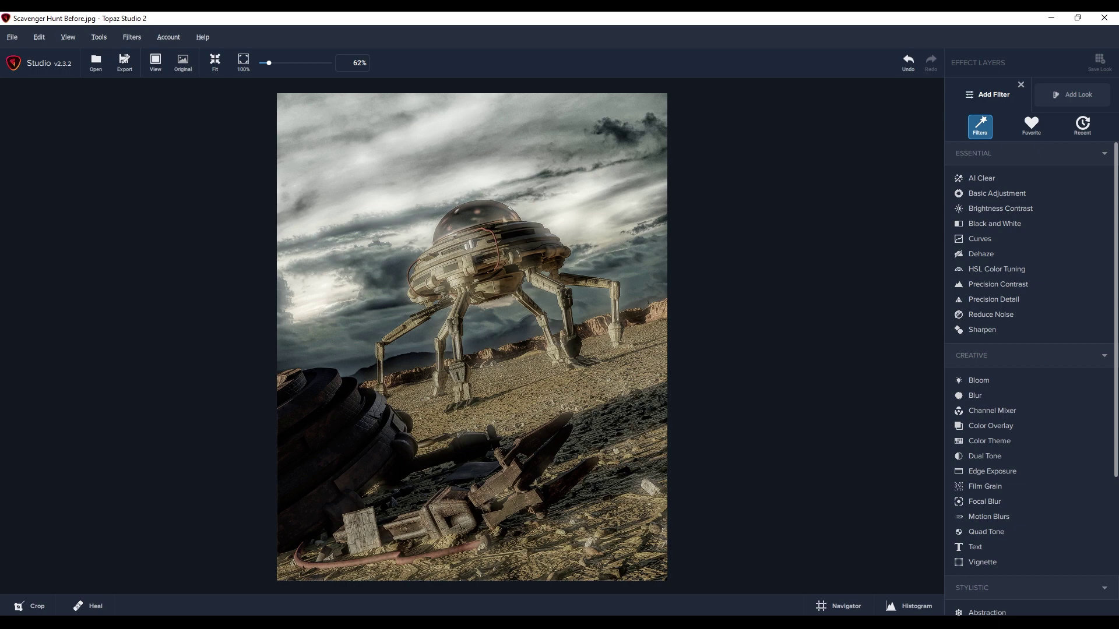
left_click(979, 489)
mouse_move(967, 423)
left_mouse_down()
mouse_move(1023, 424)
mouse_move(1019, 444)
mouse_move(960, 446)
left_mouse_up()
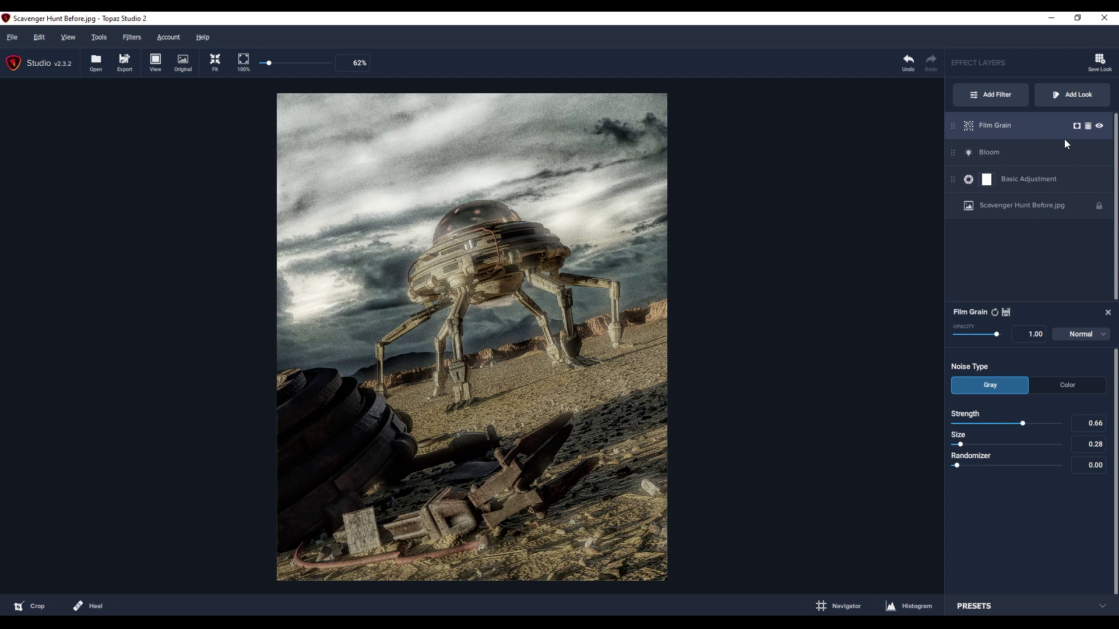
Toggle Film Grain's visibility to compare, then hide the Bloom layer
left_click(1099, 127)
left_click(1099, 128)
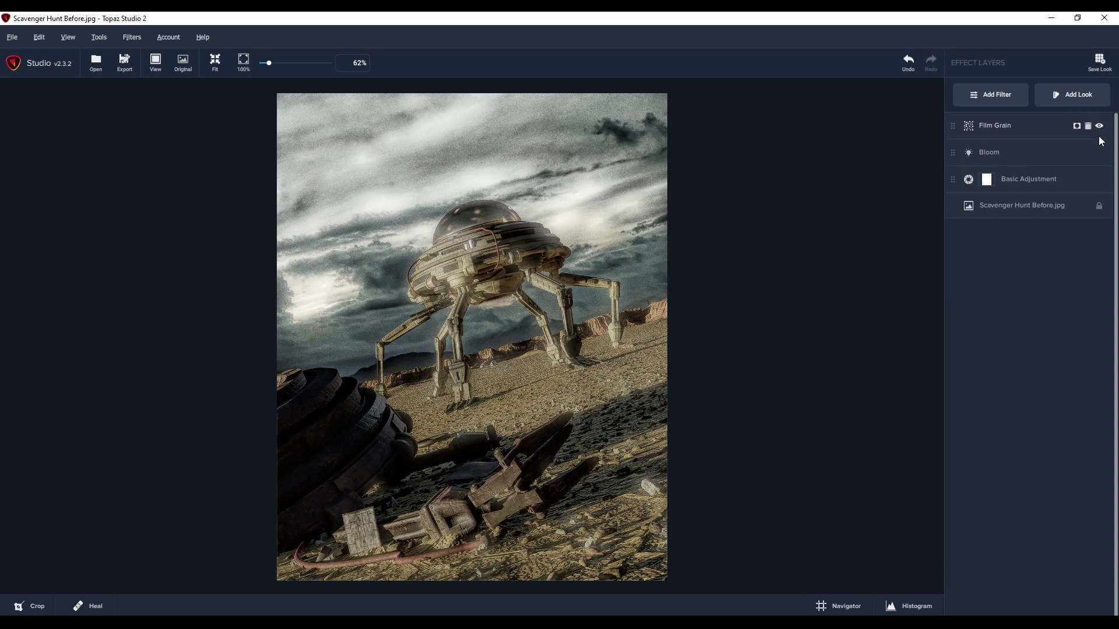
left_click(1099, 154)
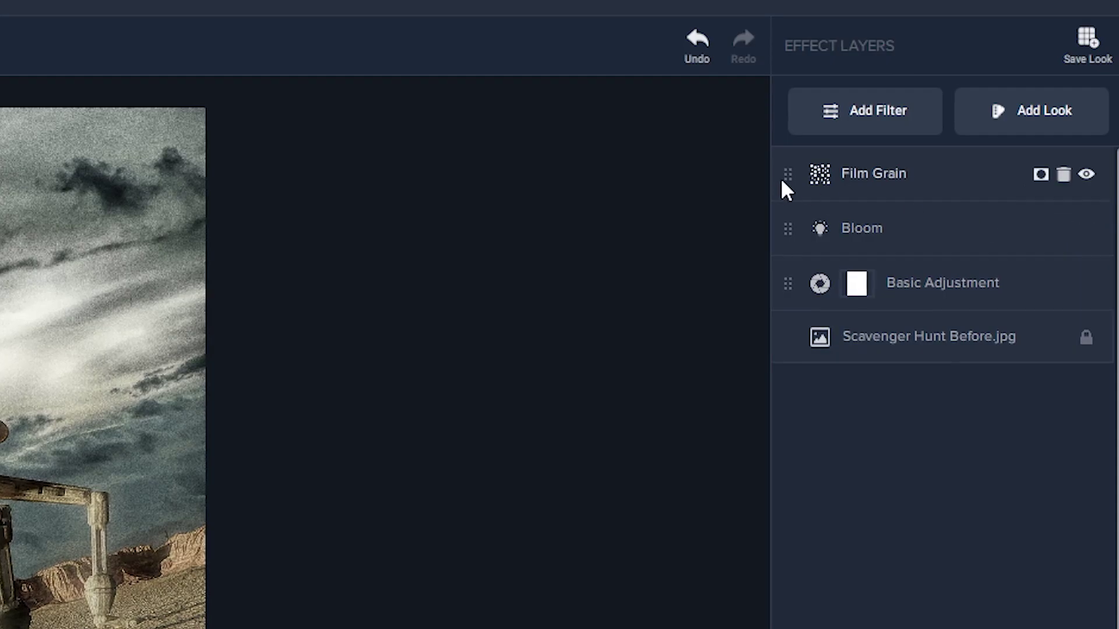
Move Film Grain to the bottom and Basic Adjustment to the top, then show the filter list
left_click_drag(784, 177, 792, 321)
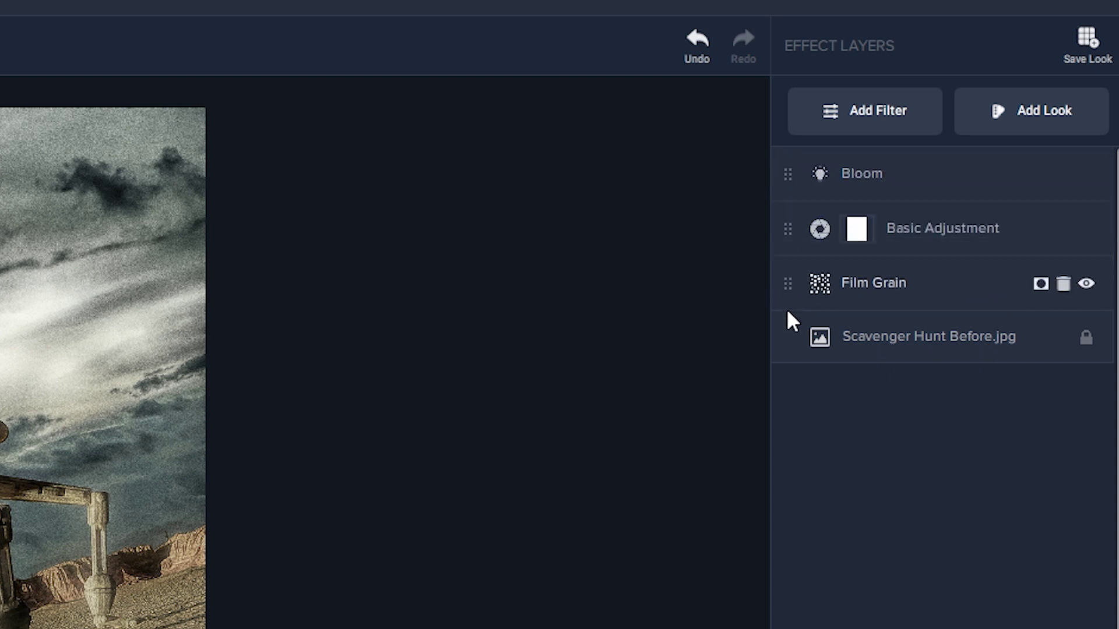
left_click_drag(788, 228, 781, 169)
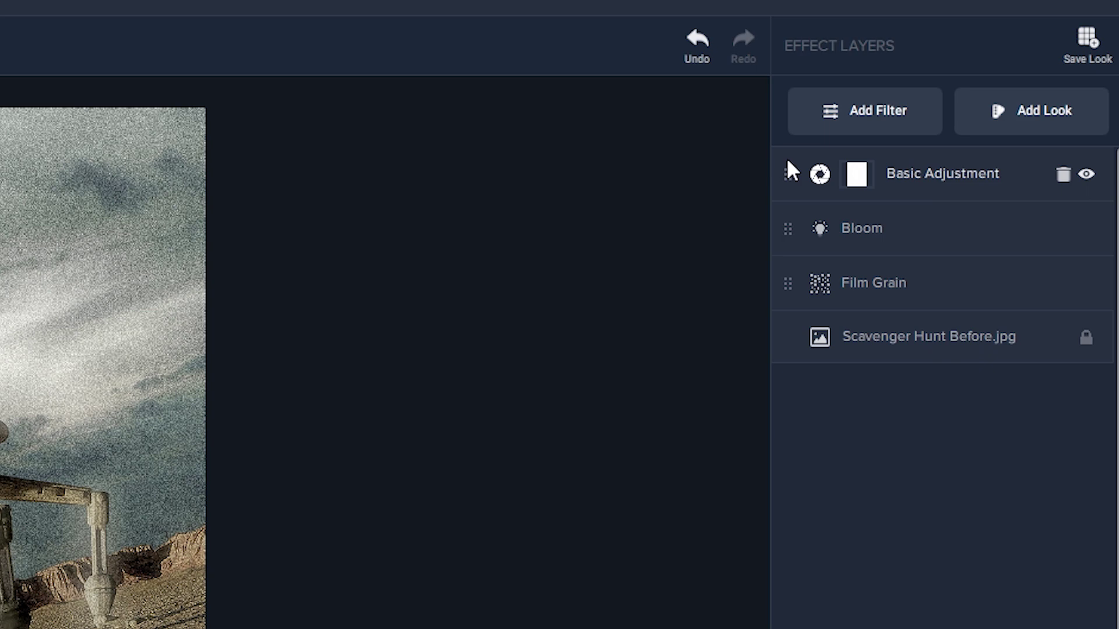
left_click(874, 129)
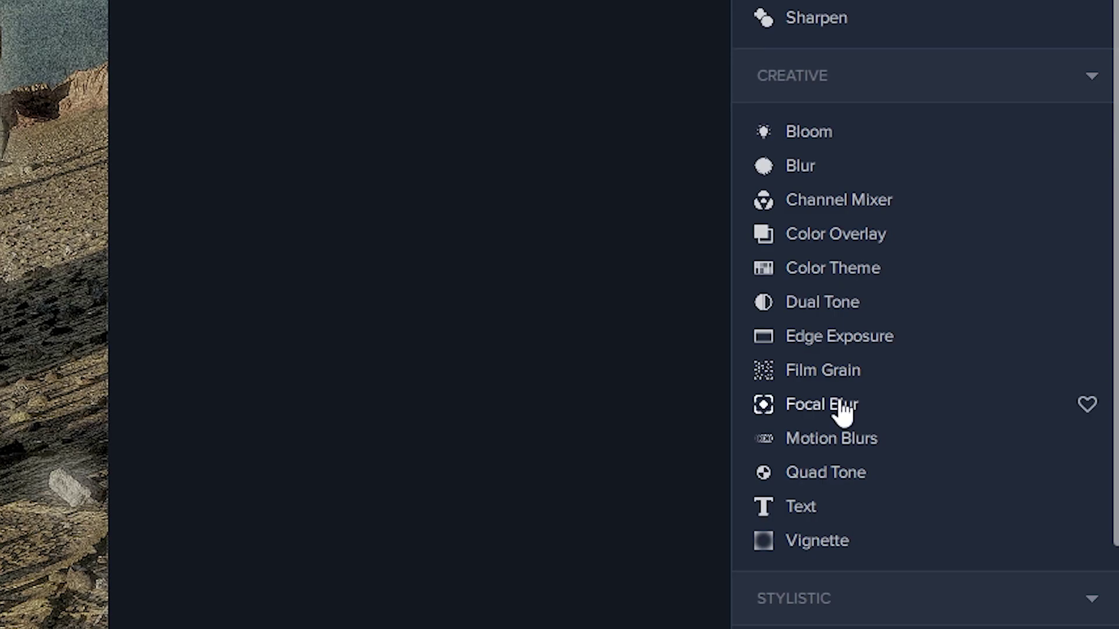
mouse_move(874, 507)
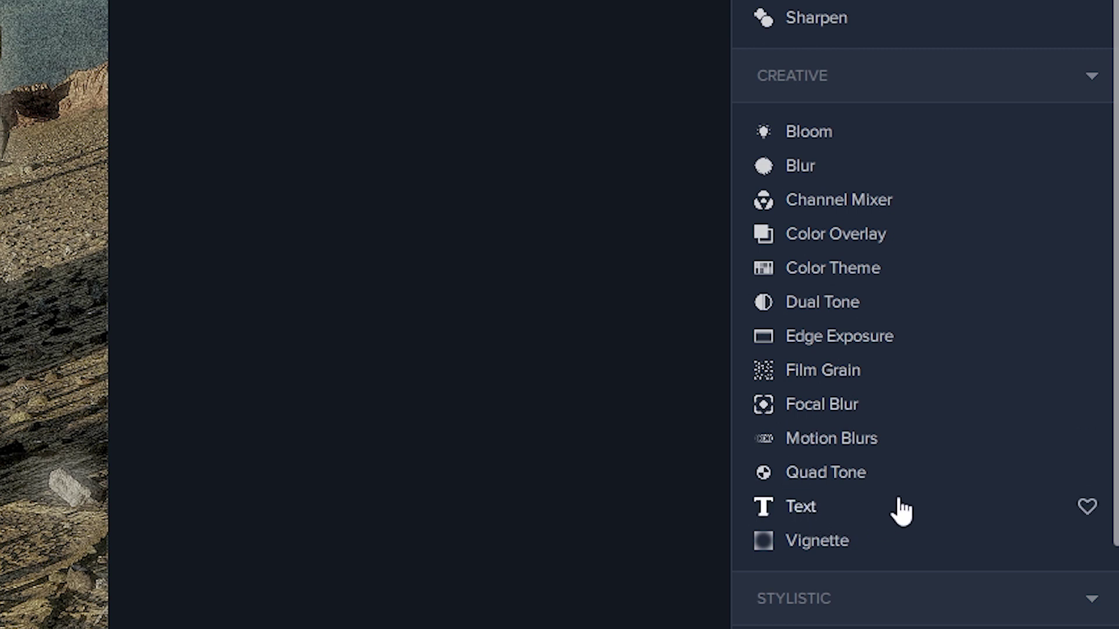
scroll(901, 511, "down", 5)
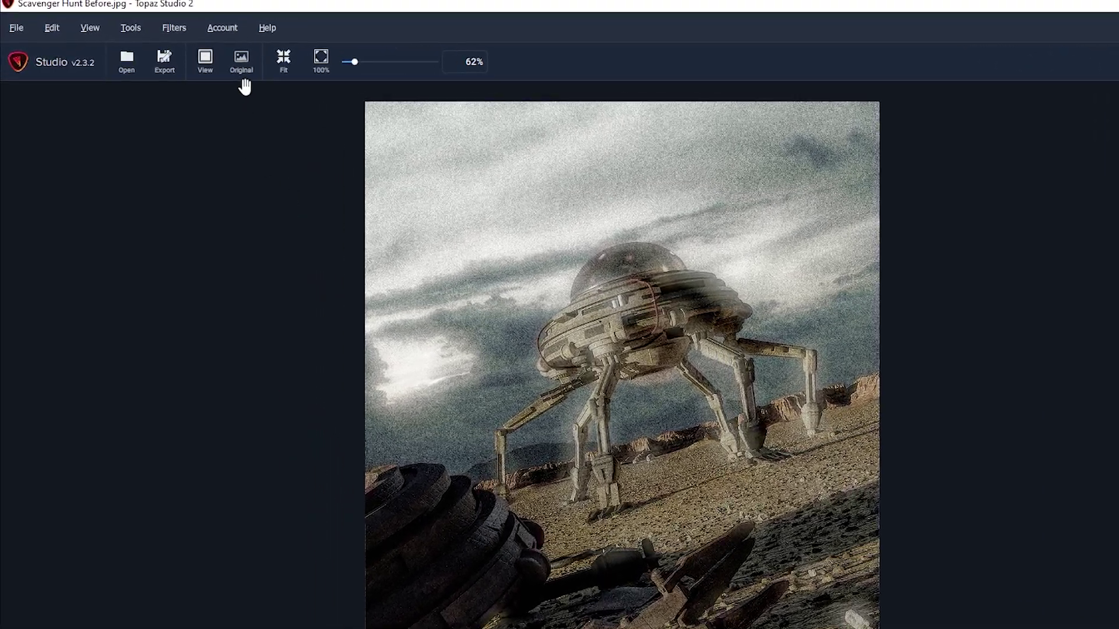
Switch between the unprocessed original and the filtered robot image several times to compare
left_click(240, 63)
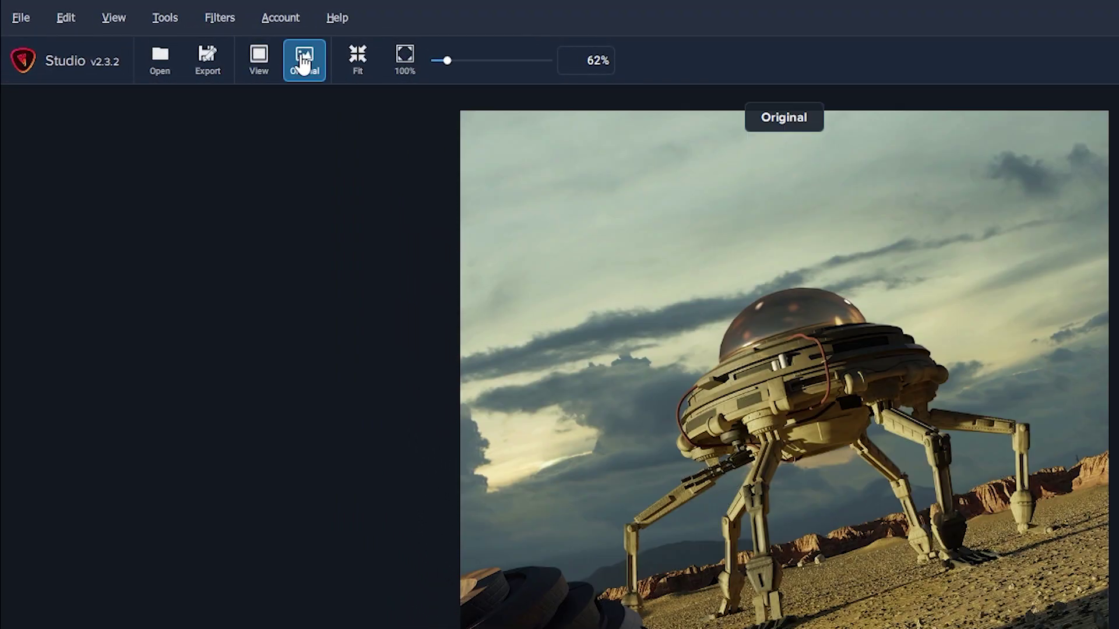
left_click(303, 63)
left_click(303, 63)
left_click(302, 63)
left_click(303, 61)
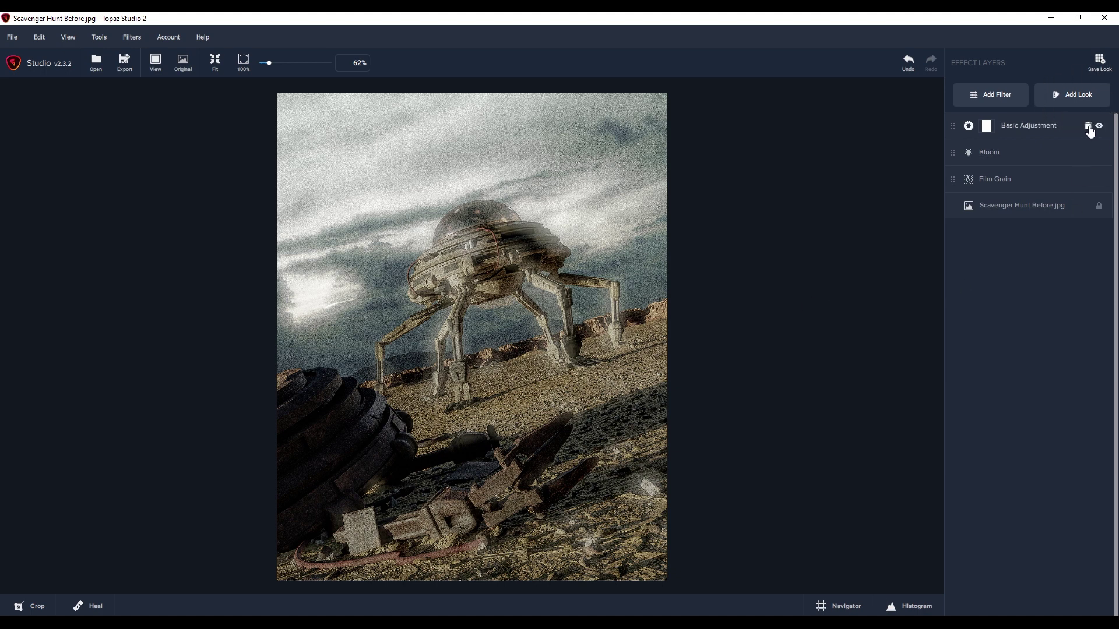
Delete the Basic Adjustment, Bloom and Film Grain effects and browse the preset looks
left_click(1088, 127)
left_click(1087, 126)
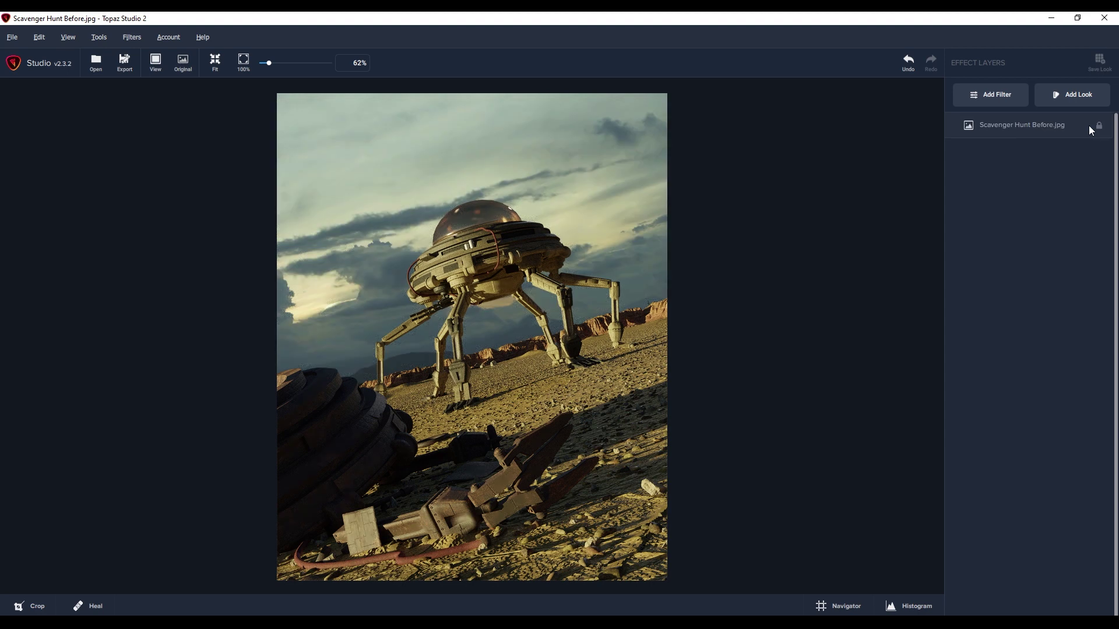
left_click(1077, 98)
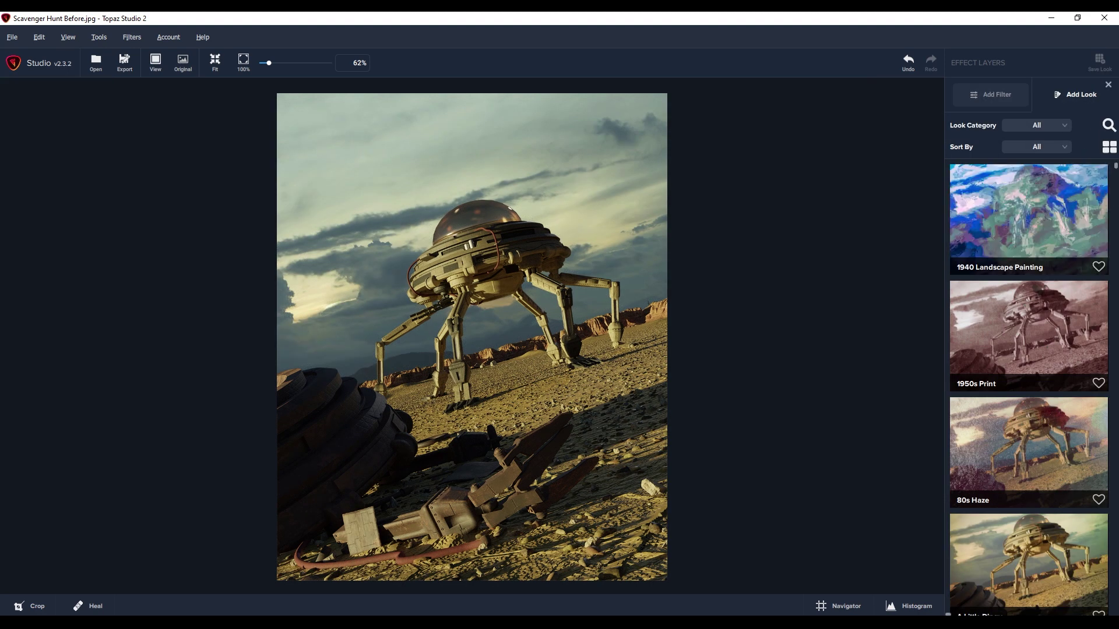
scroll(1116, 170, "down", 2)
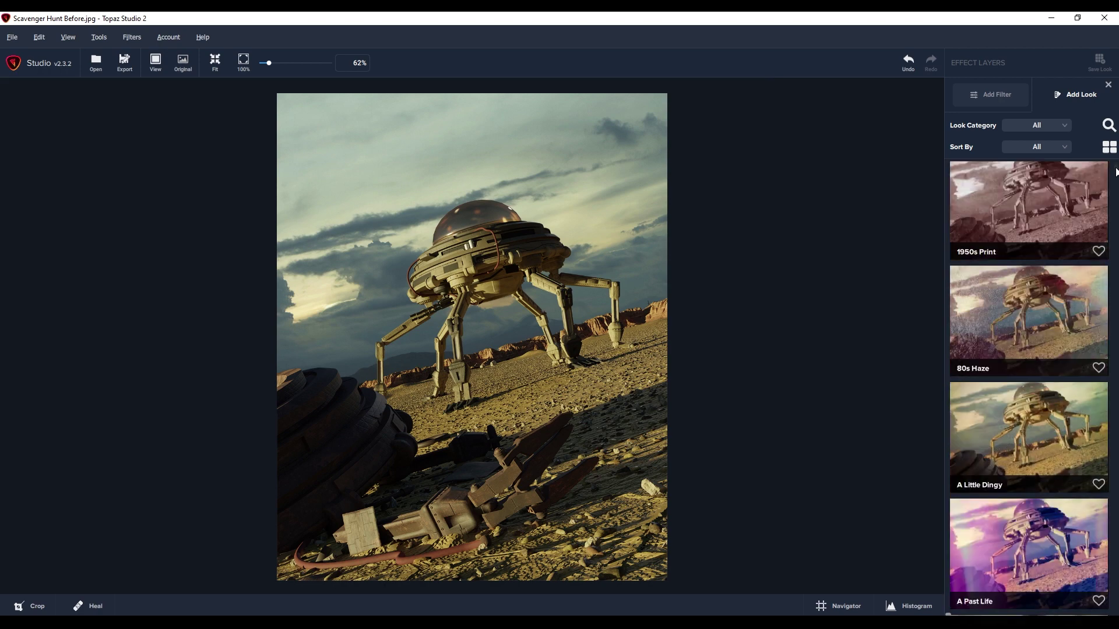
scroll(1116, 172, "down", 2)
scroll(1116, 175, "down", 4)
scroll(1116, 176, "down", 3)
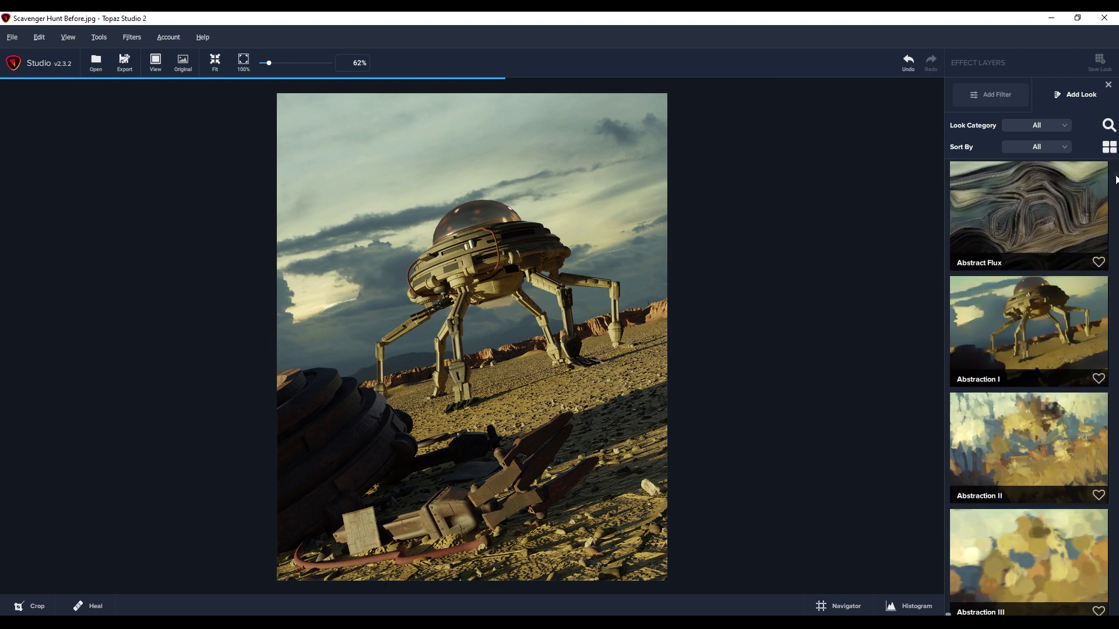
scroll(1099, 337, "down", 10)
scroll(1098, 343, "down", 3)
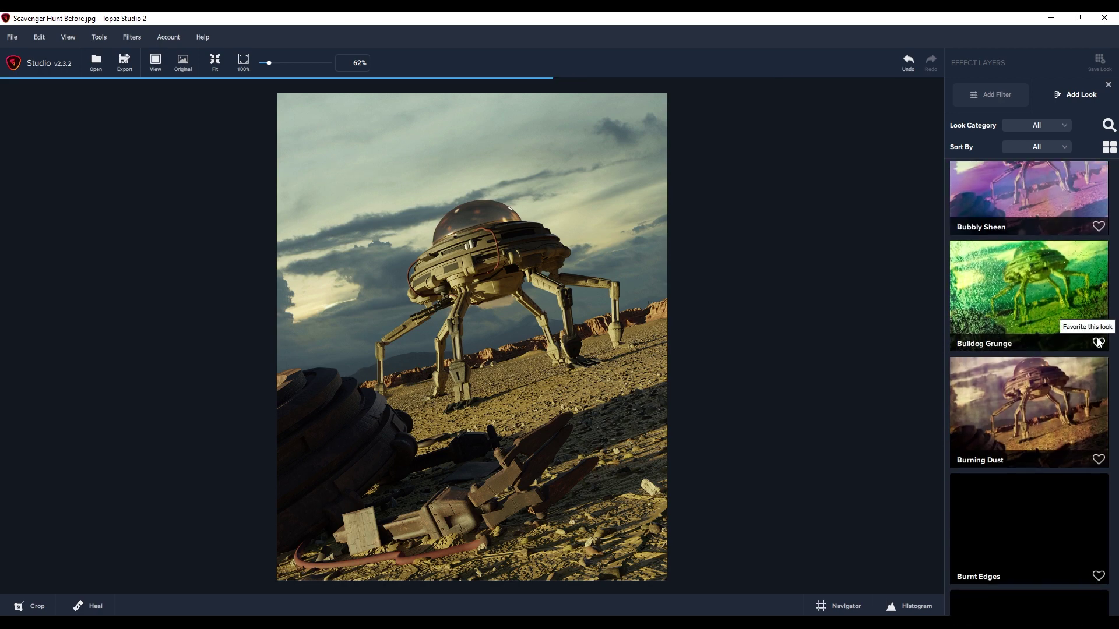
scroll(1098, 342, "down", 3)
scroll(1098, 342, "down", 3)
scroll(1100, 341, "down", 2)
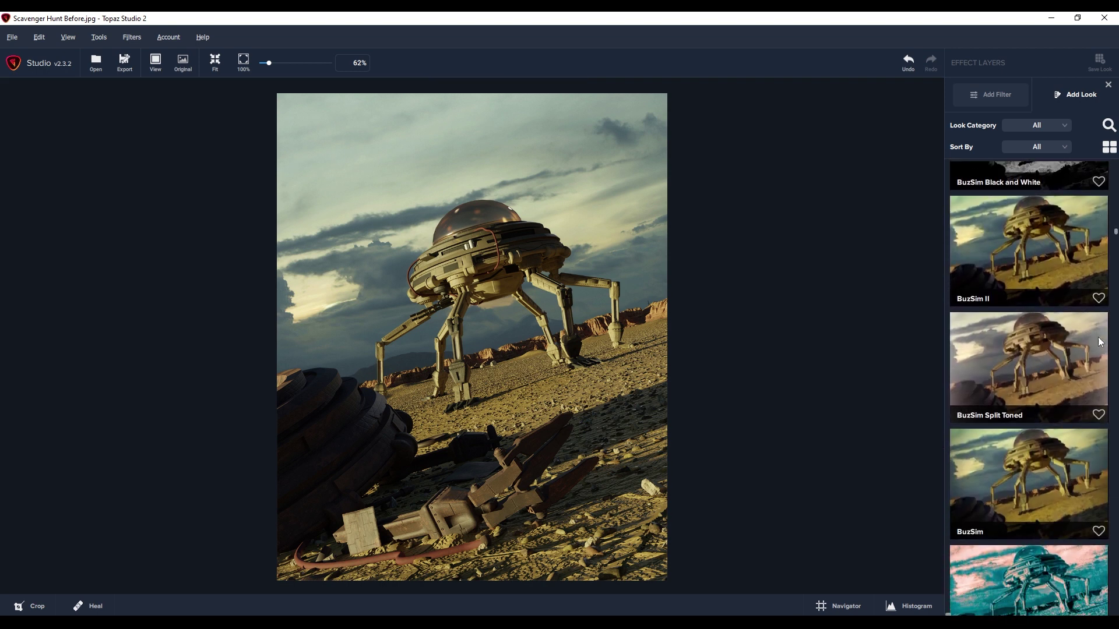
scroll(1100, 341, "down", 4)
scroll(1101, 342, "down", 4)
scroll(1101, 343, "down", 4)
scroll(1101, 342, "down", 4)
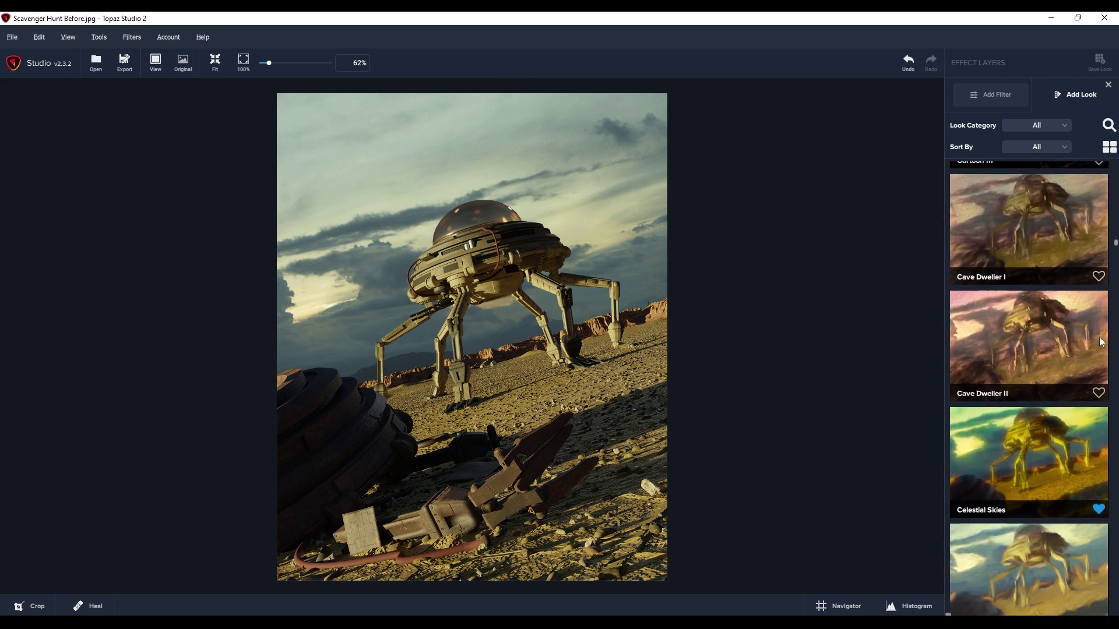
scroll(1102, 342, "down", 4)
scroll(1101, 342, "down", 4)
scroll(1102, 342, "down", 3)
scroll(1102, 342, "down", 4)
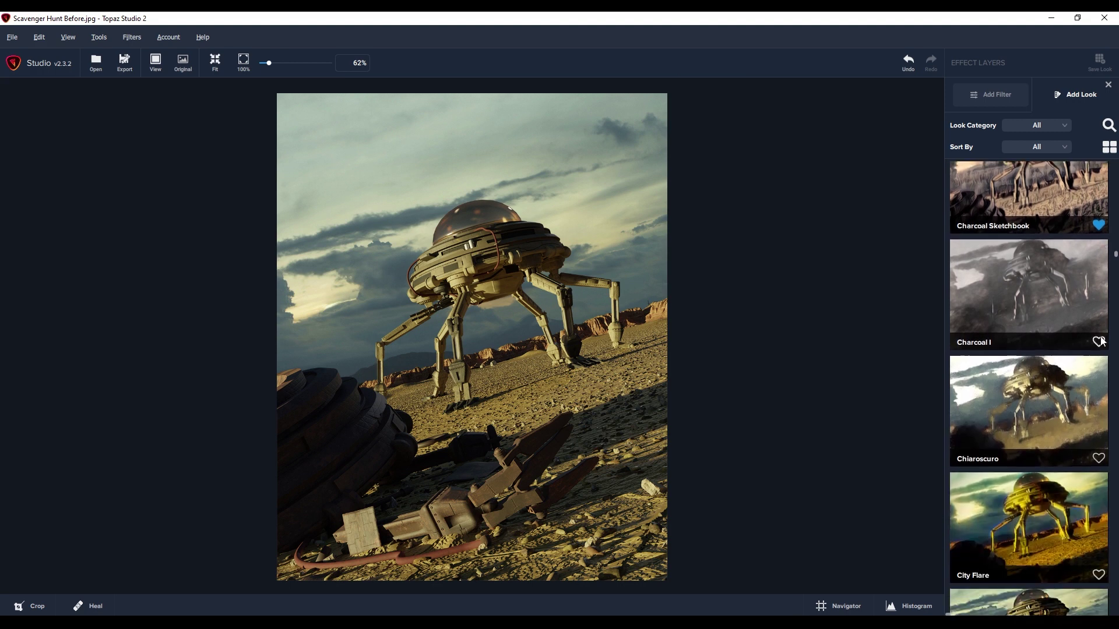
scroll(1103, 342, "down", 3)
scroll(1103, 342, "down", 4)
scroll(1105, 342, "down", 3)
scroll(1105, 342, "down", 4)
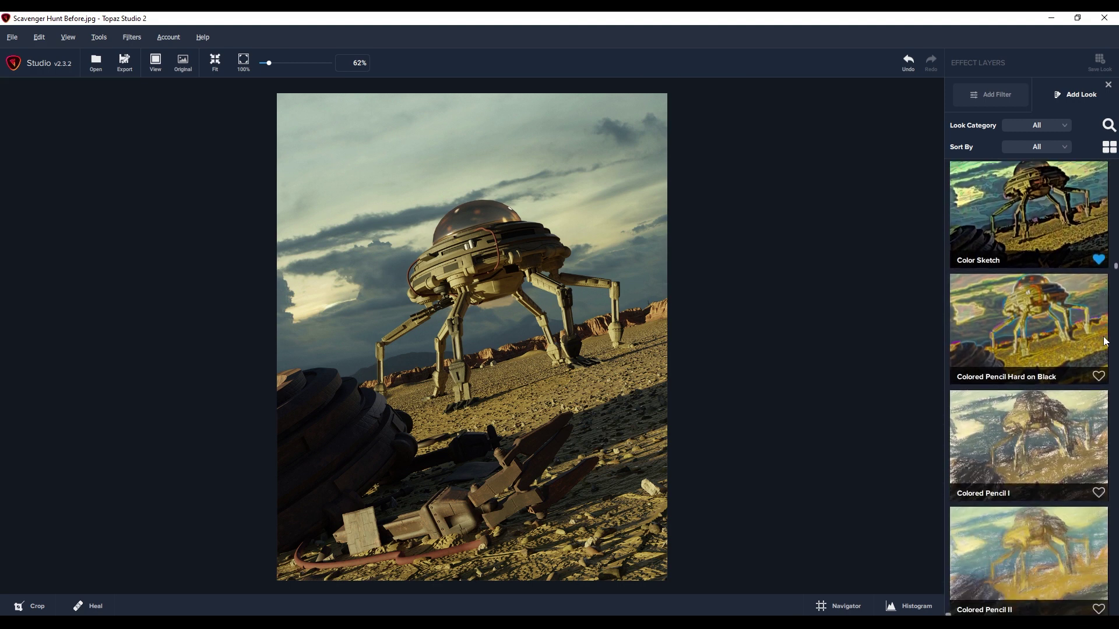
scroll(1106, 342, "down", 5)
scroll(1106, 342, "down", 2)
scroll(1105, 342, "down", 4)
scroll(1106, 342, "down", 4)
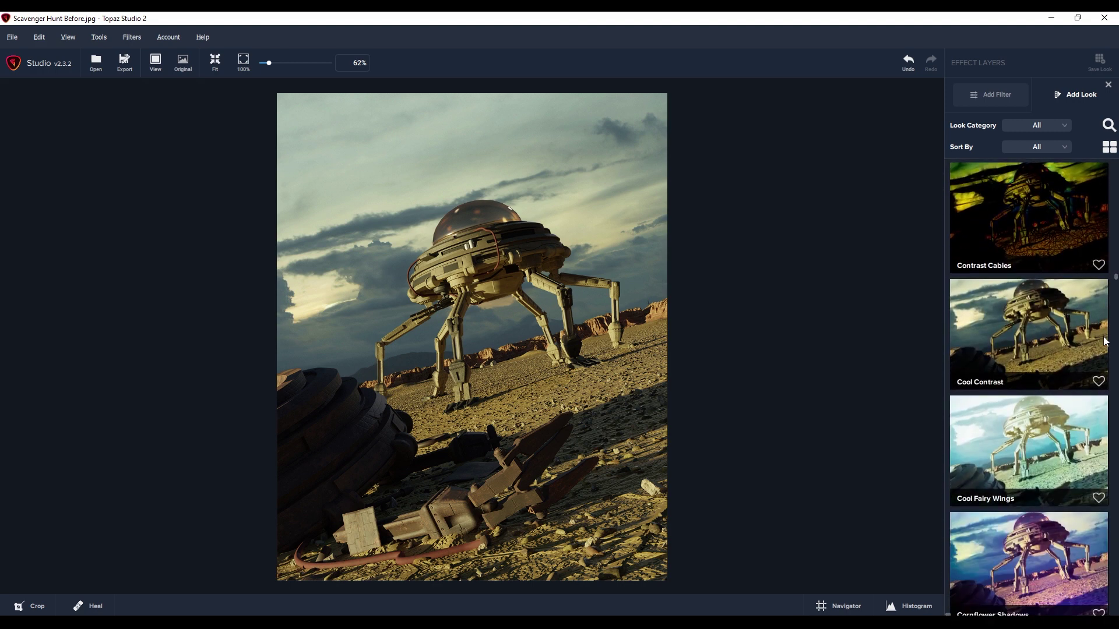
scroll(1105, 342, "down", 3)
scroll(1106, 342, "down", 4)
scroll(1105, 342, "down", 3)
Preview the Cube Maze look, reduce its strength to about half, and apply it
left_click(1043, 125)
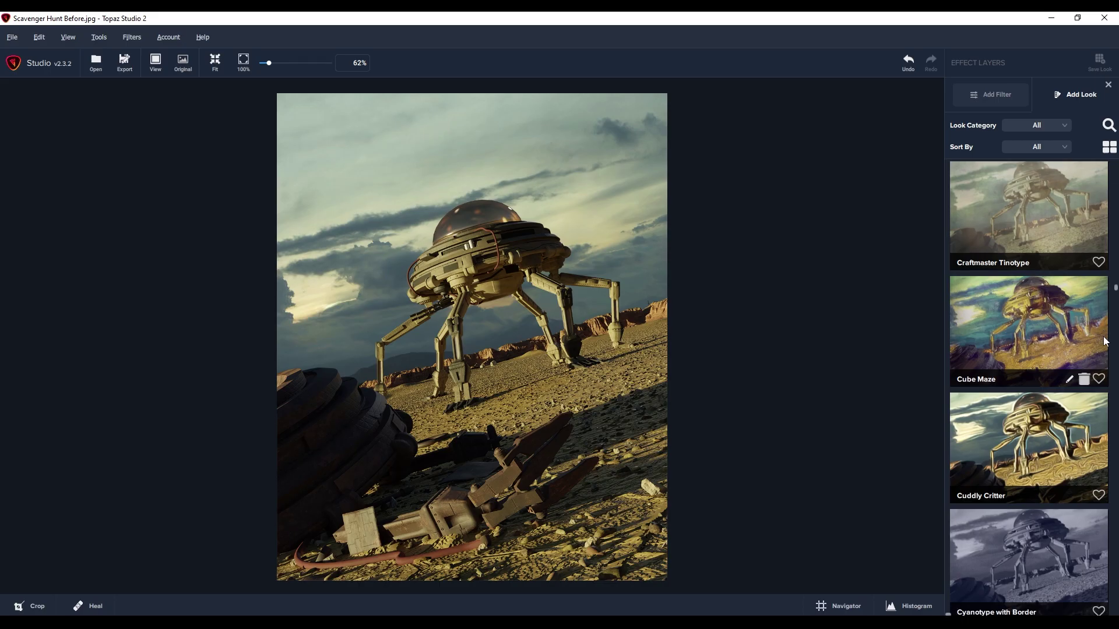
scroll(1106, 342, "down", 1)
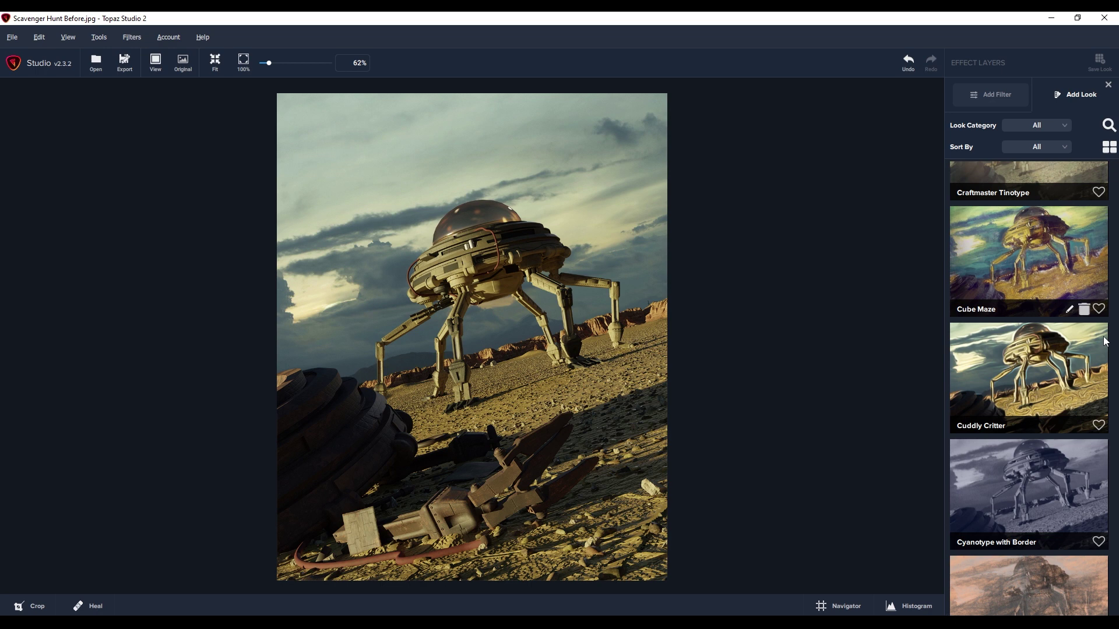
left_click(1047, 284)
mouse_move(1067, 248)
left_mouse_down()
mouse_move(1020, 247)
mouse_move(1045, 247)
left_mouse_up()
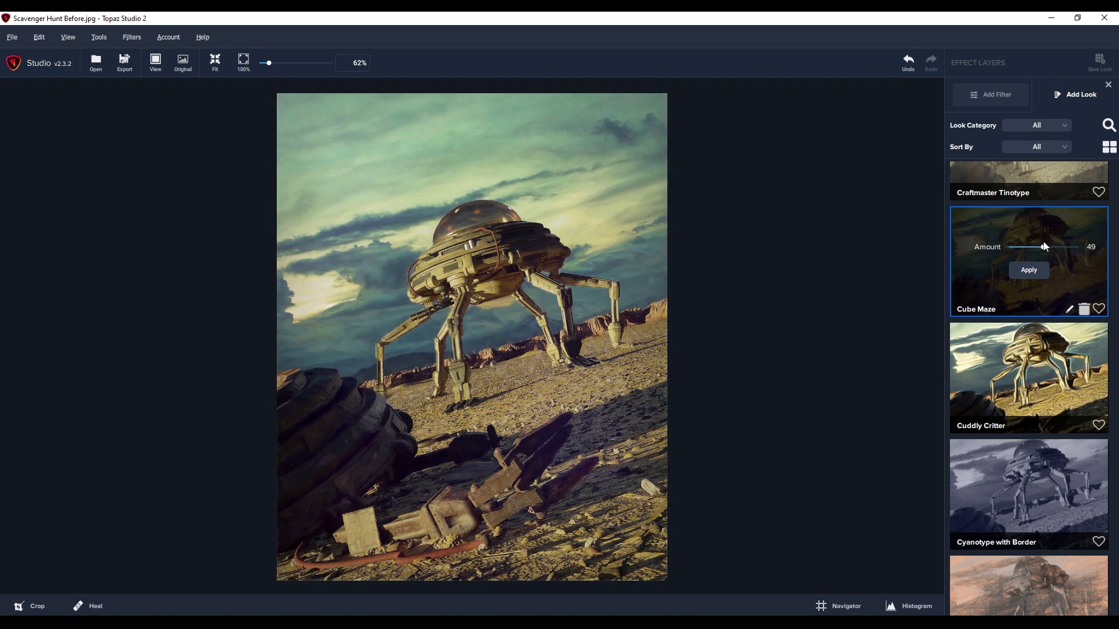
left_click(1030, 271)
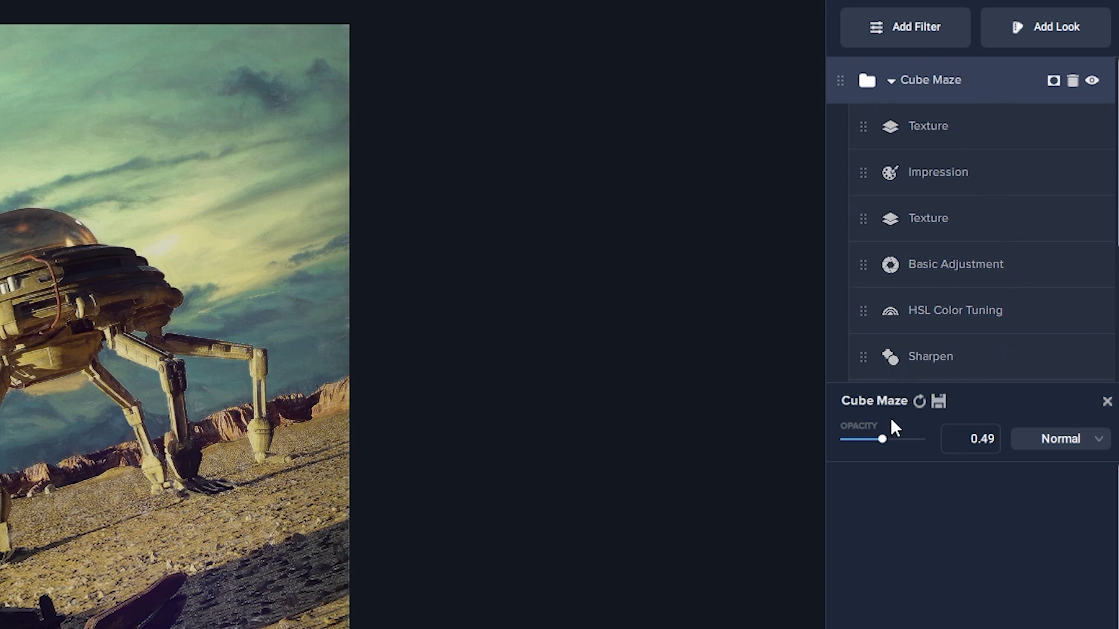
Raise Cube Maze opacity to 0.88 and lower HSL Color Tuning's overall saturation
mouse_move(885, 436)
left_mouse_down()
mouse_move(927, 436)
mouse_move(882, 436)
mouse_move(907, 436)
left_mouse_up()
left_click(952, 308)
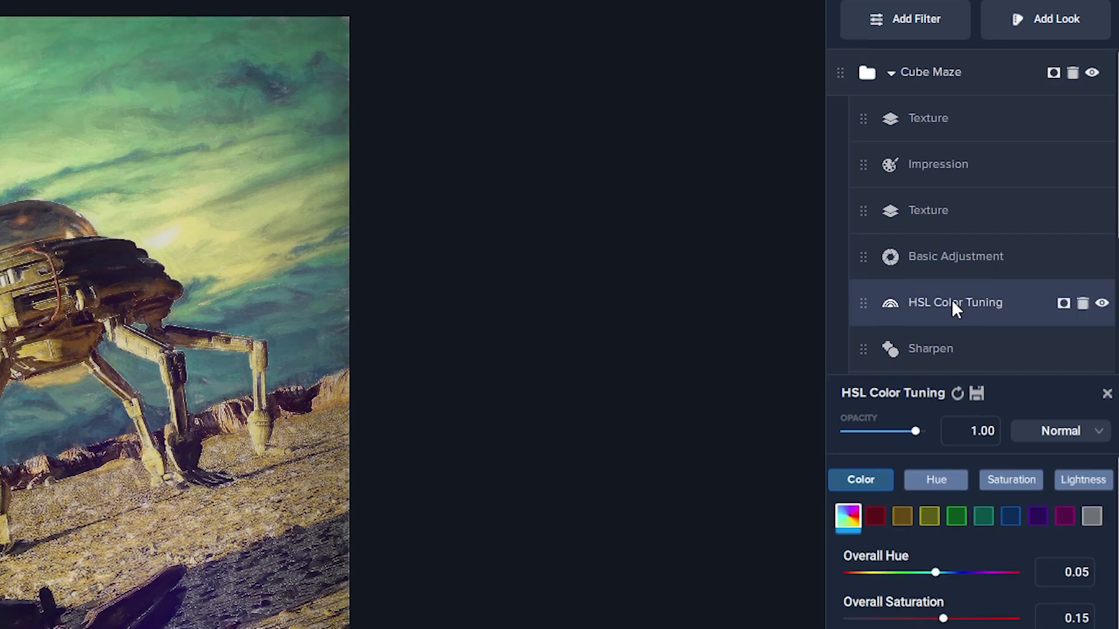
scroll(950, 350, "down", 2)
scroll(943, 396, "down", 2)
mouse_move(941, 383)
left_mouse_down()
mouse_move(946, 368)
mouse_move(973, 368)
left_mouse_up()
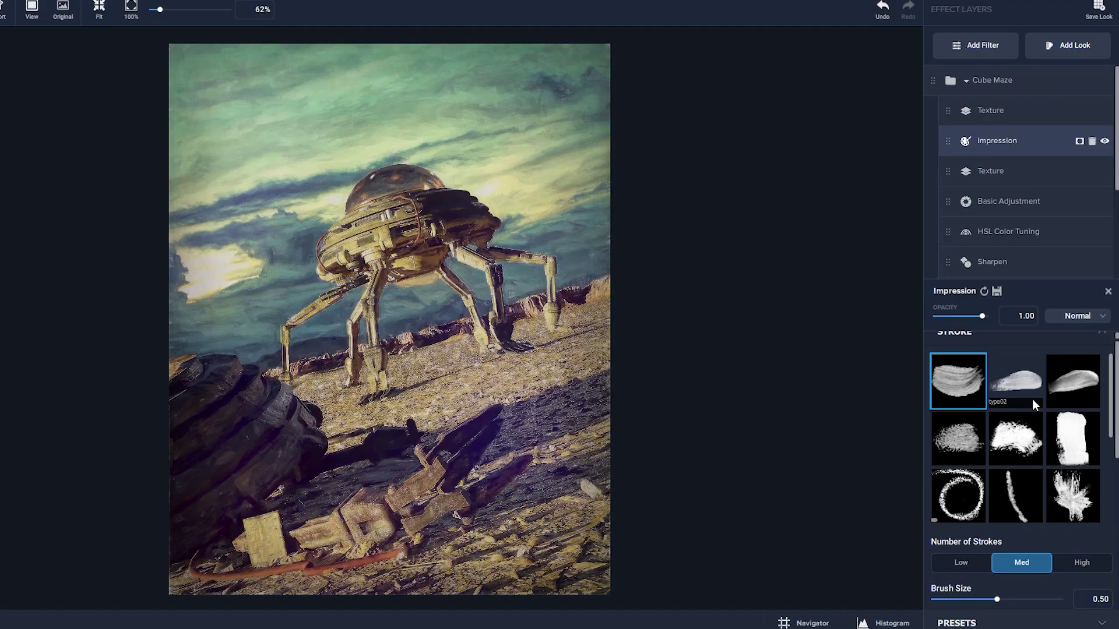
Try the type02, type03 and another brush stroke for the Impression layer
left_click(1026, 387)
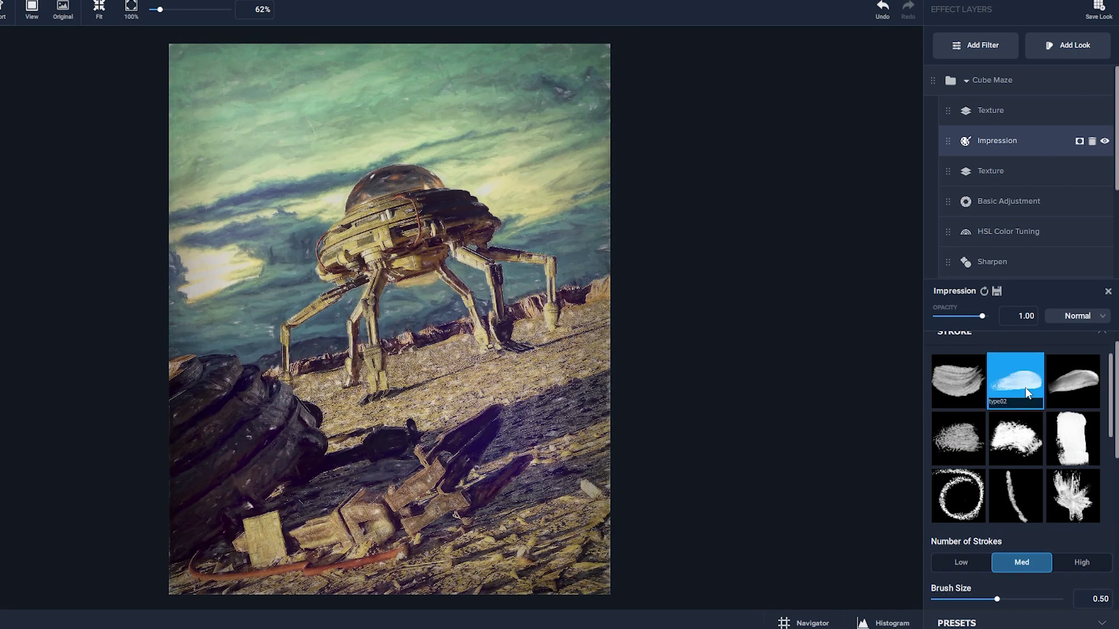
left_click(1064, 385)
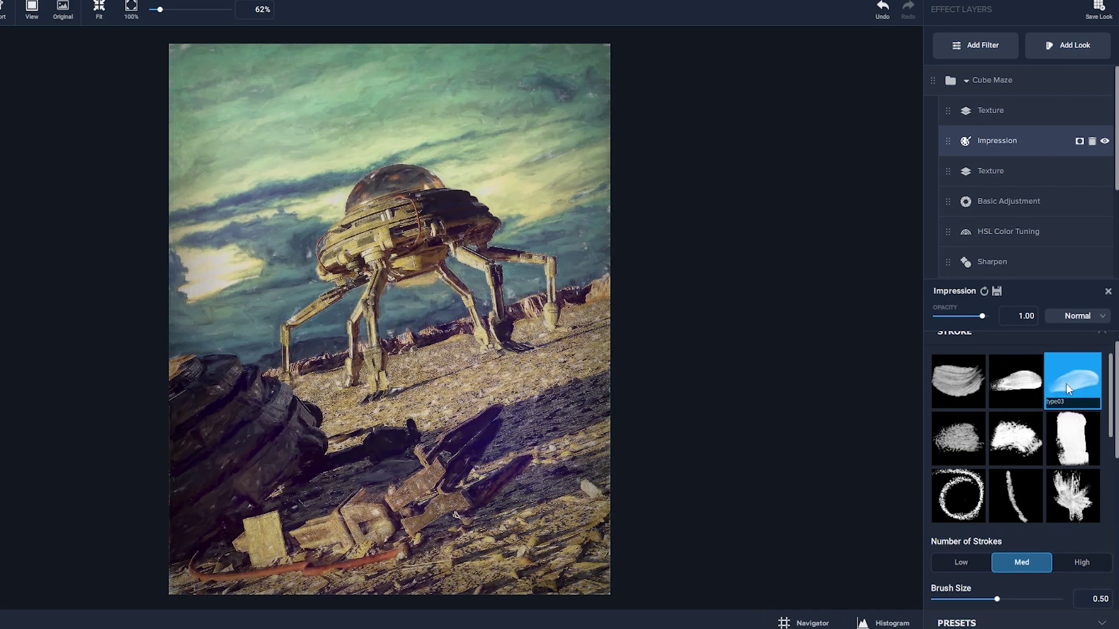
left_click(1080, 431)
Apply the Dramatic HDR look at reduced strength (0.34)
left_click(1068, 48)
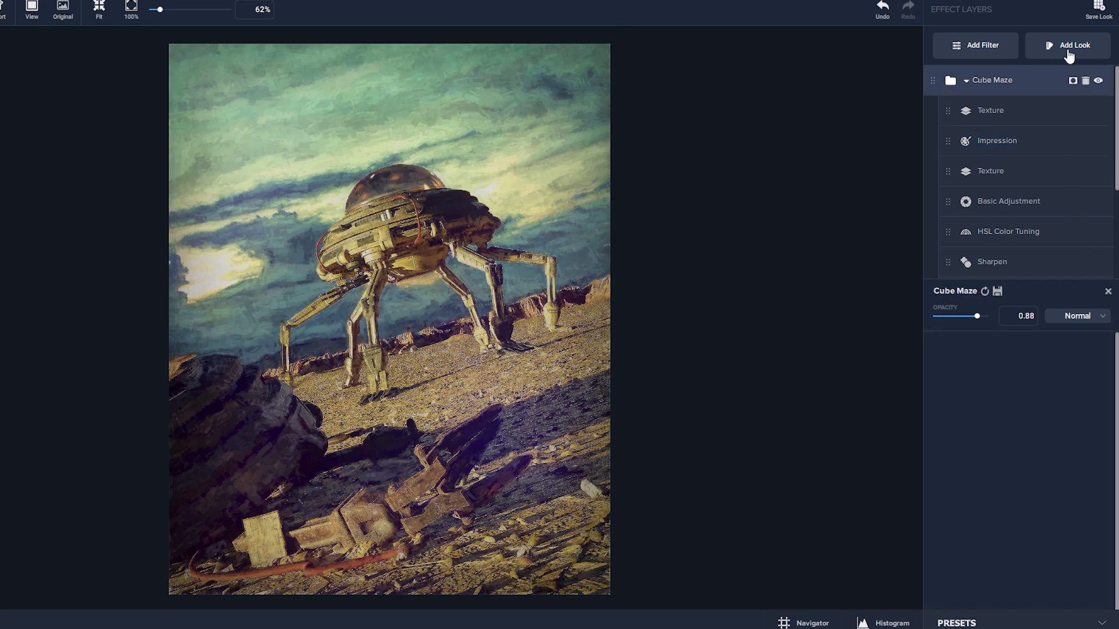
scroll(1047, 260, "down", 5)
left_click(1046, 299)
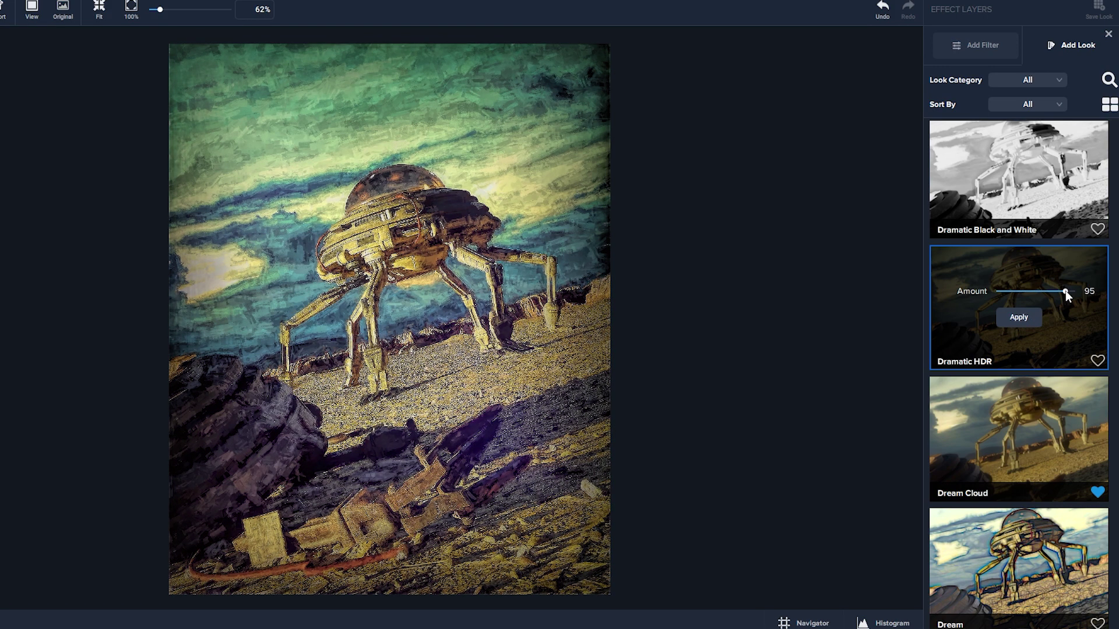
left_click_drag(1066, 291, 1015, 294)
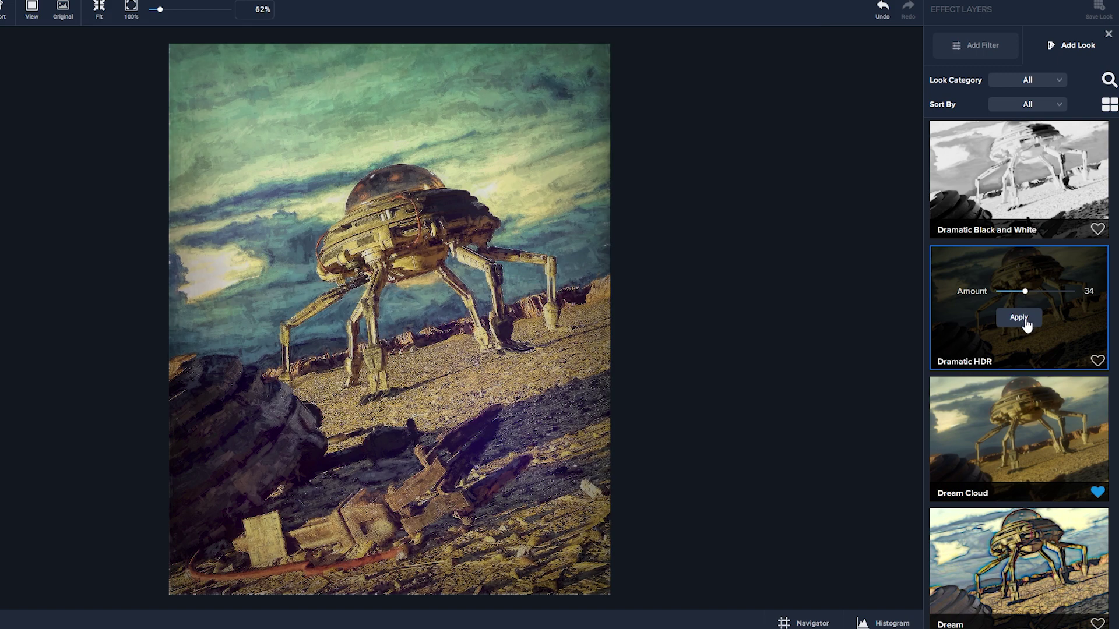
left_click(1019, 317)
Save the look stack as 'Really Cool' with description 'Dramatic Cube Painted Look'
left_click(1101, 12)
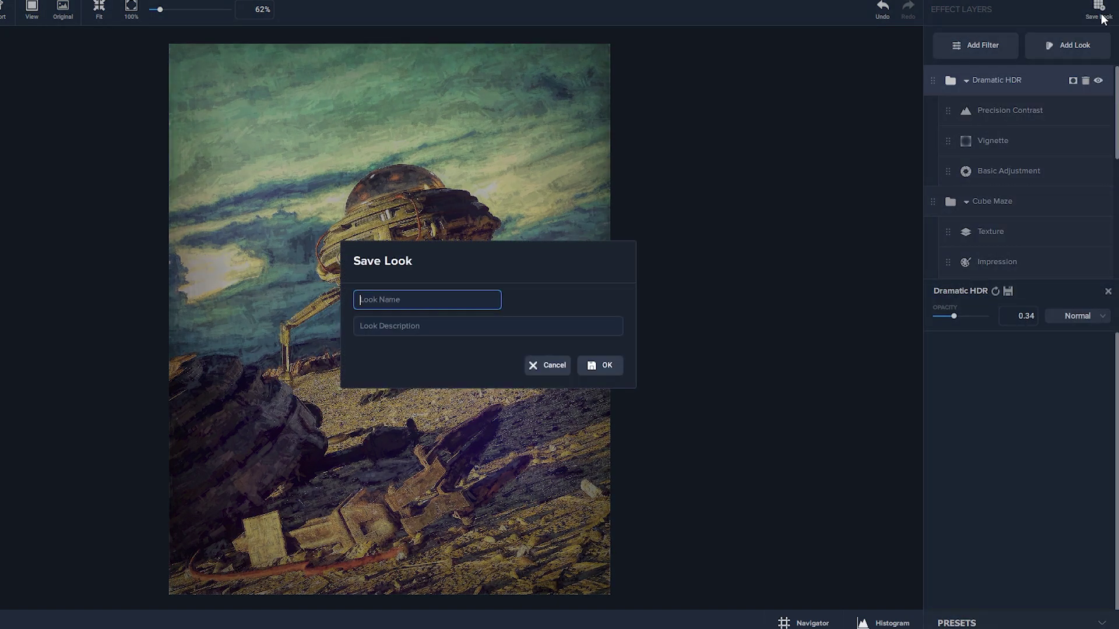
type("Really Cool")
key("Tab")
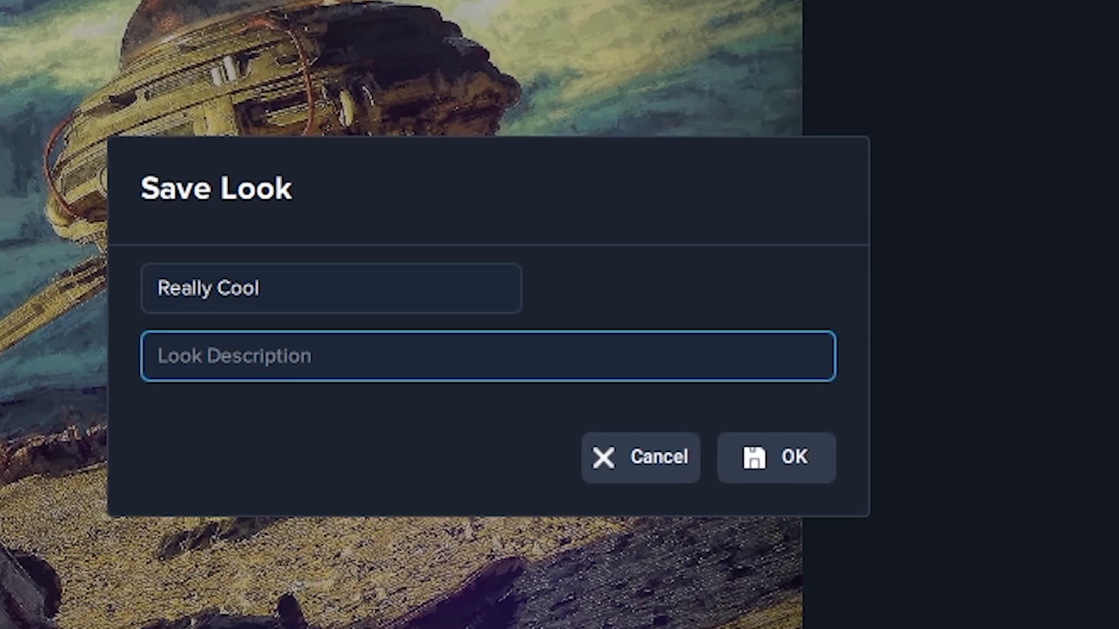
type("Dramatic Cube Painted")
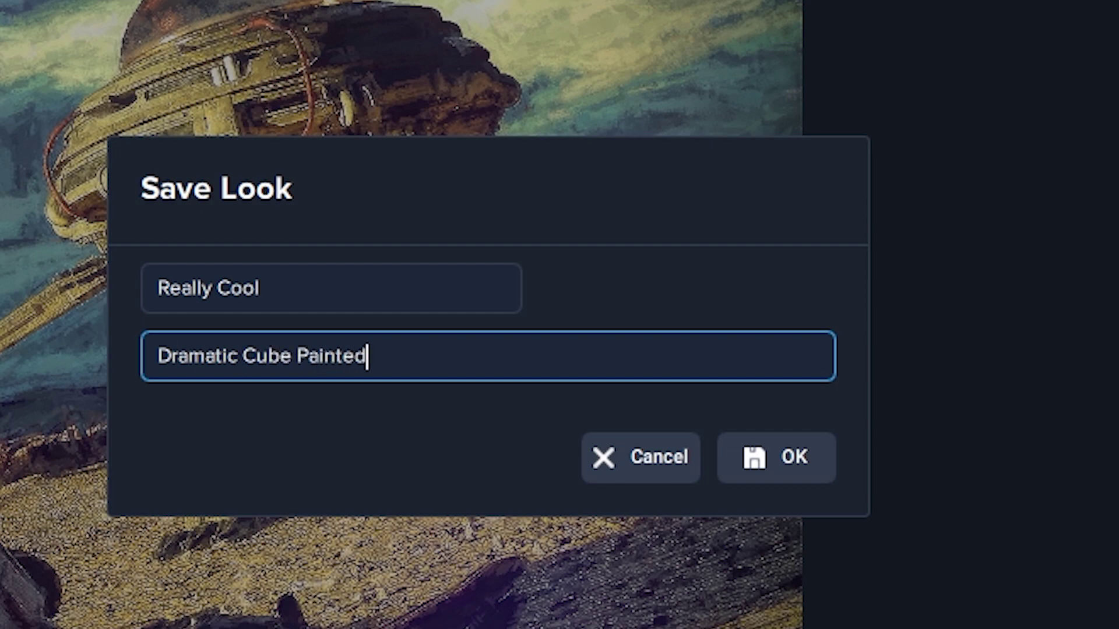
type(" Look")
Confirm the saved look, filter to your own looks, and apply Definition Detail
left_click(762, 457)
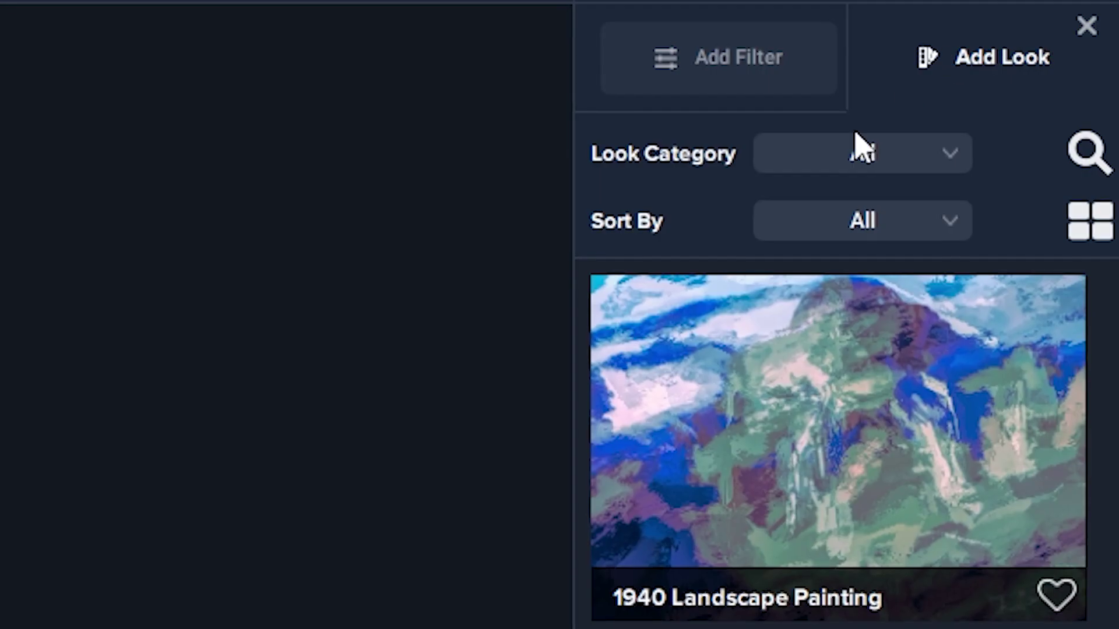
left_click(852, 154)
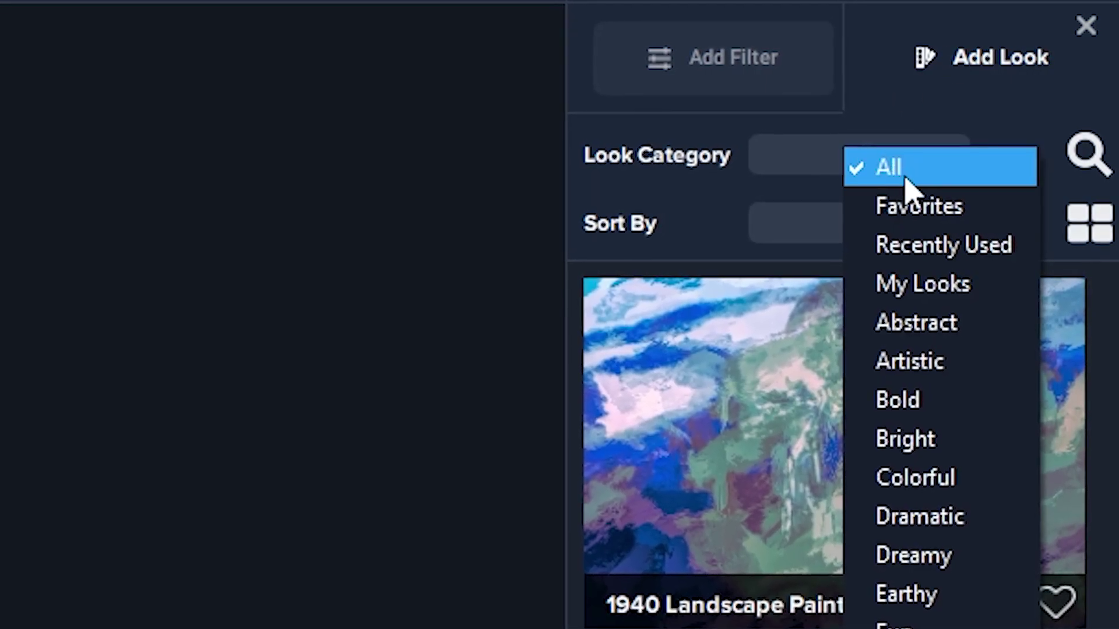
left_click(931, 284)
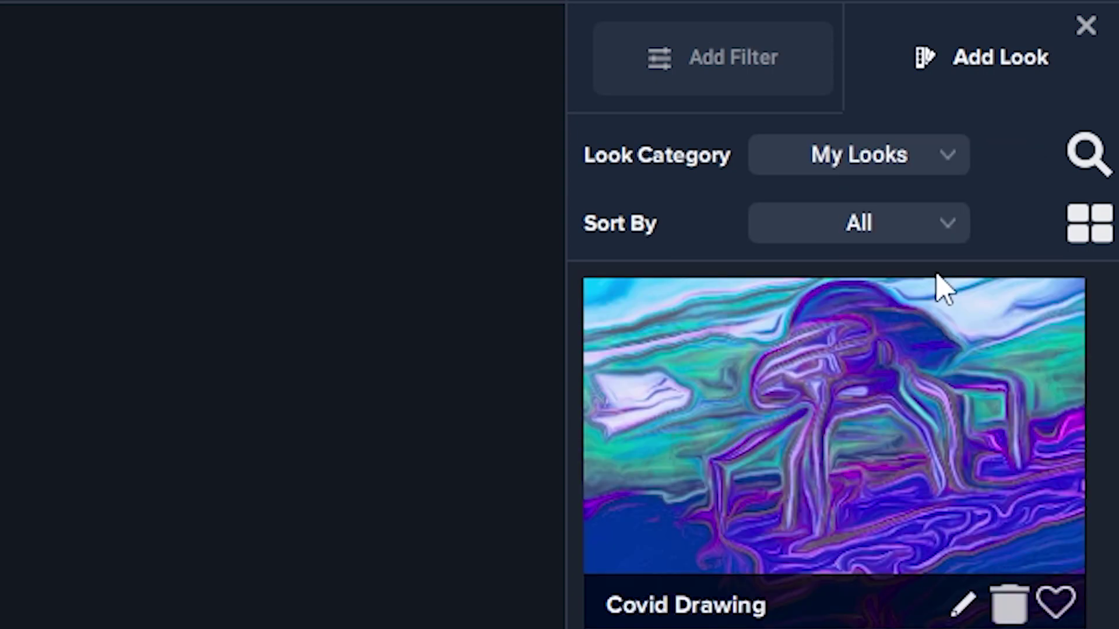
mouse_move(1115, 224)
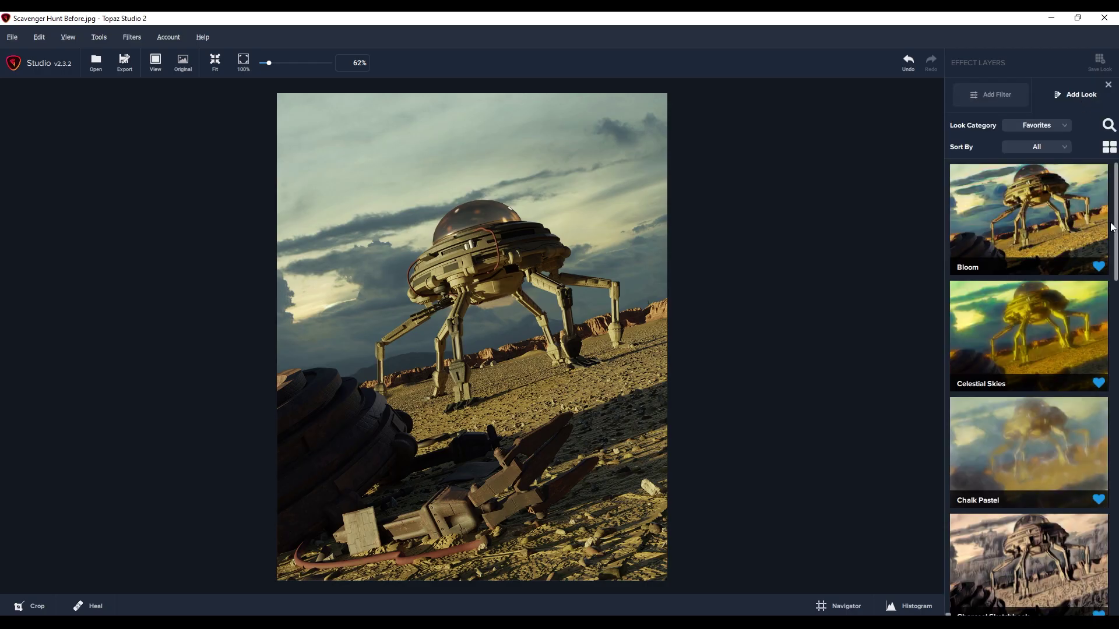
left_click_drag(1116, 221, 1117, 373)
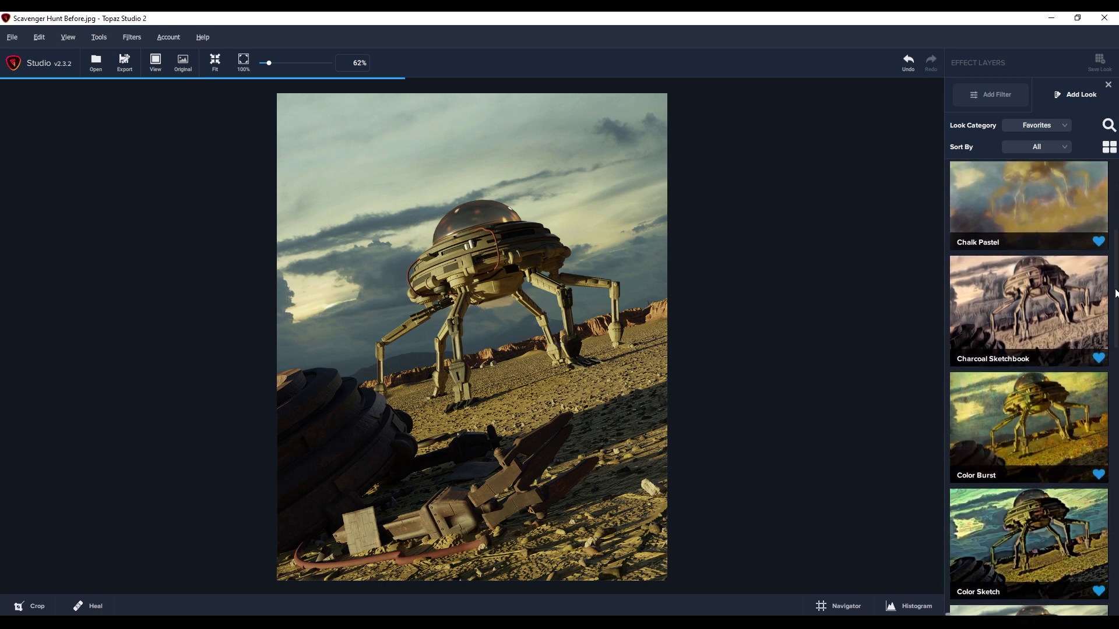
mouse_move(1029, 335)
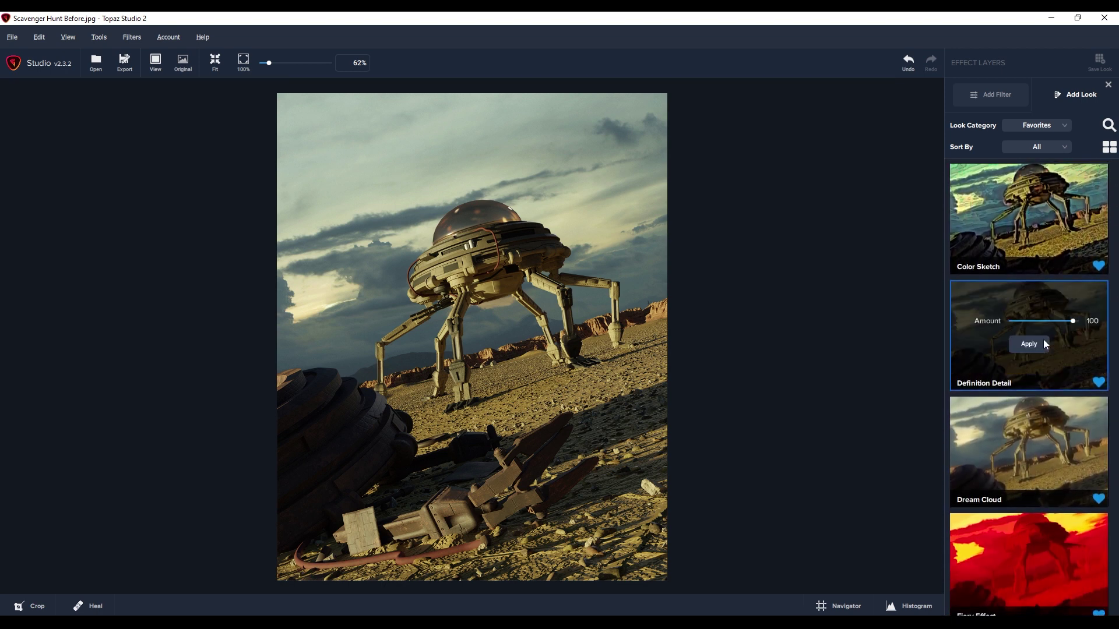
left_click(1029, 344)
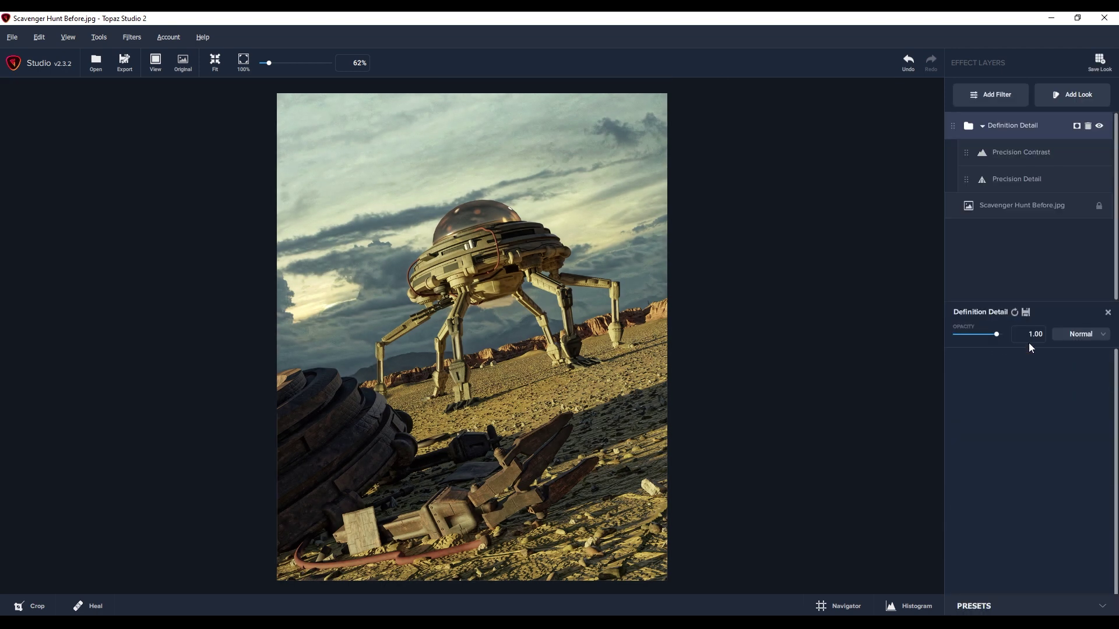
Apply the Artistic category's Edward Hopper look at reduced strength (79)
left_click(1078, 96)
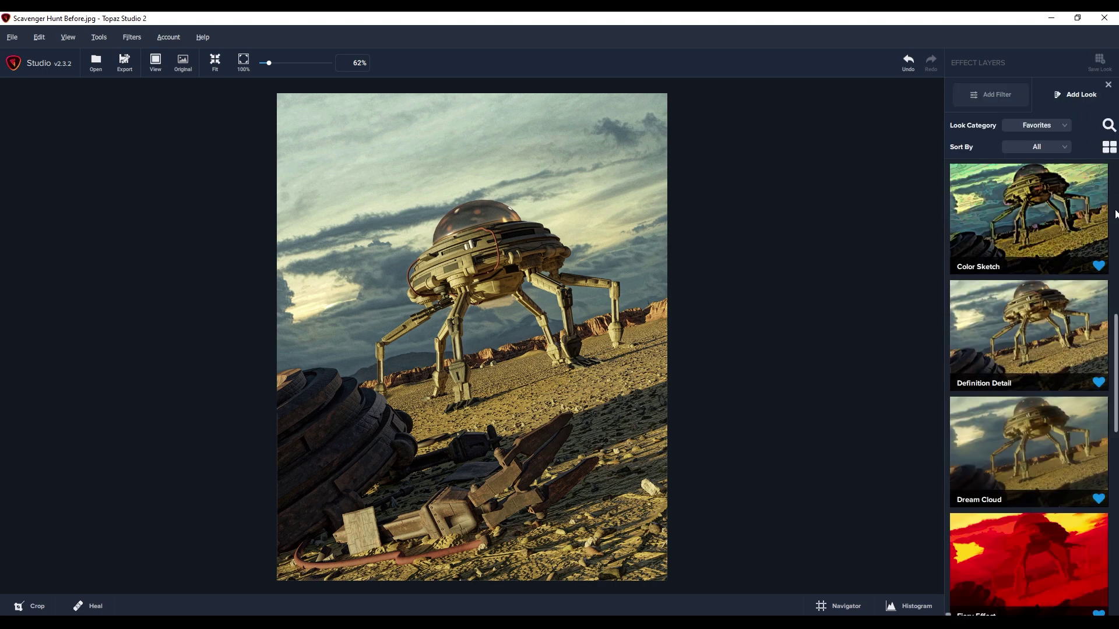
left_click(1047, 125)
left_click(1076, 192)
scroll(1049, 350, "down", 2)
scroll(1049, 362, "down", 10)
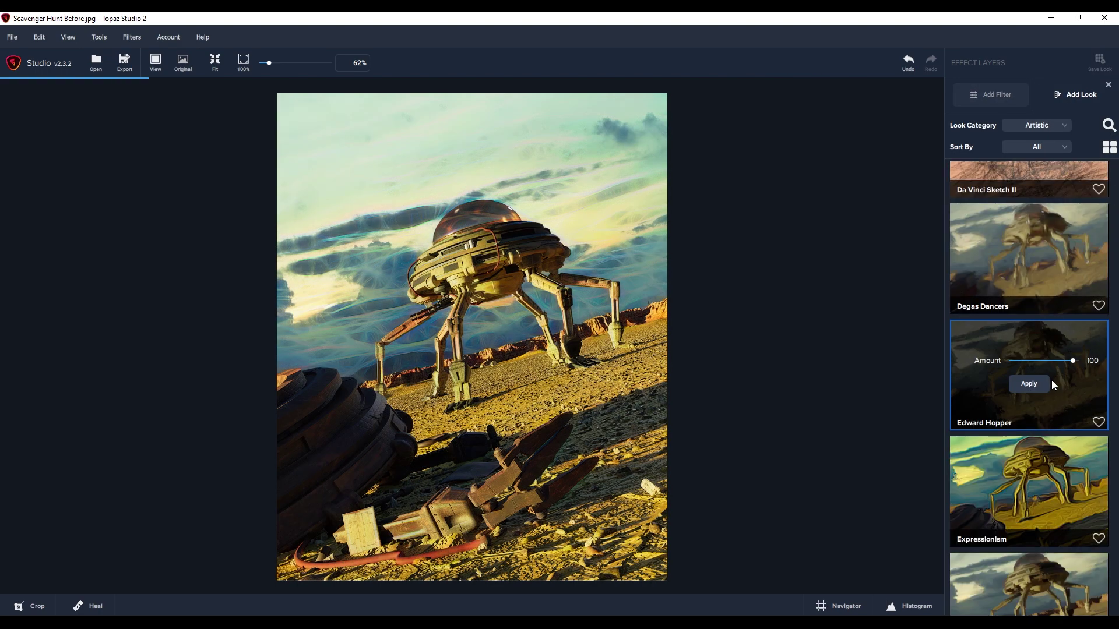
mouse_move(1073, 362)
left_mouse_down()
mouse_move(1034, 361)
mouse_move(1061, 361)
left_mouse_up()
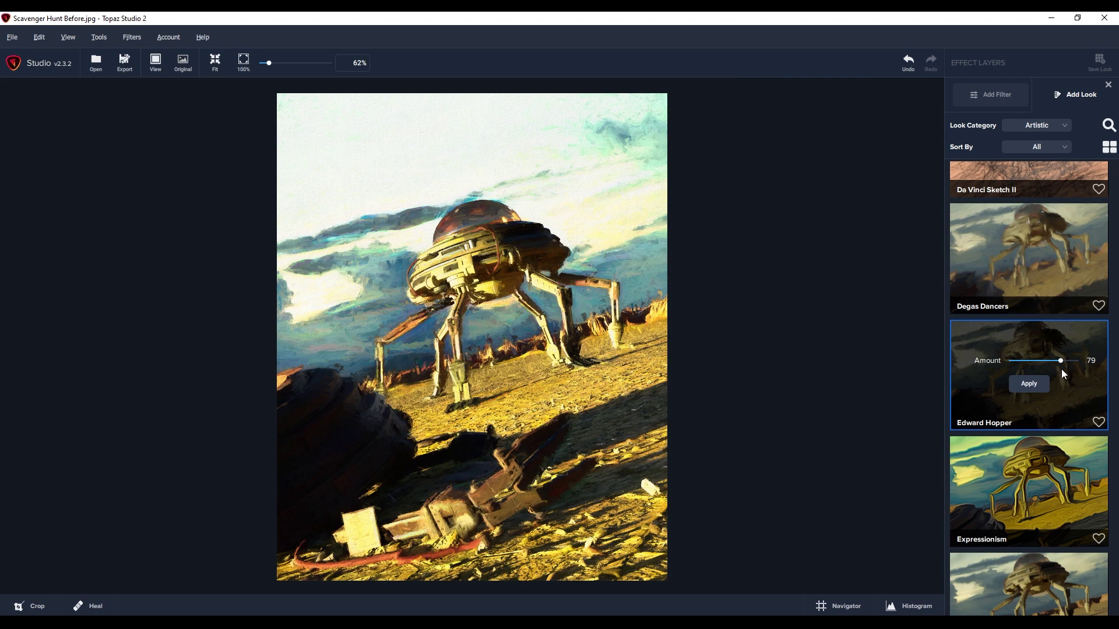
left_click(1030, 384)
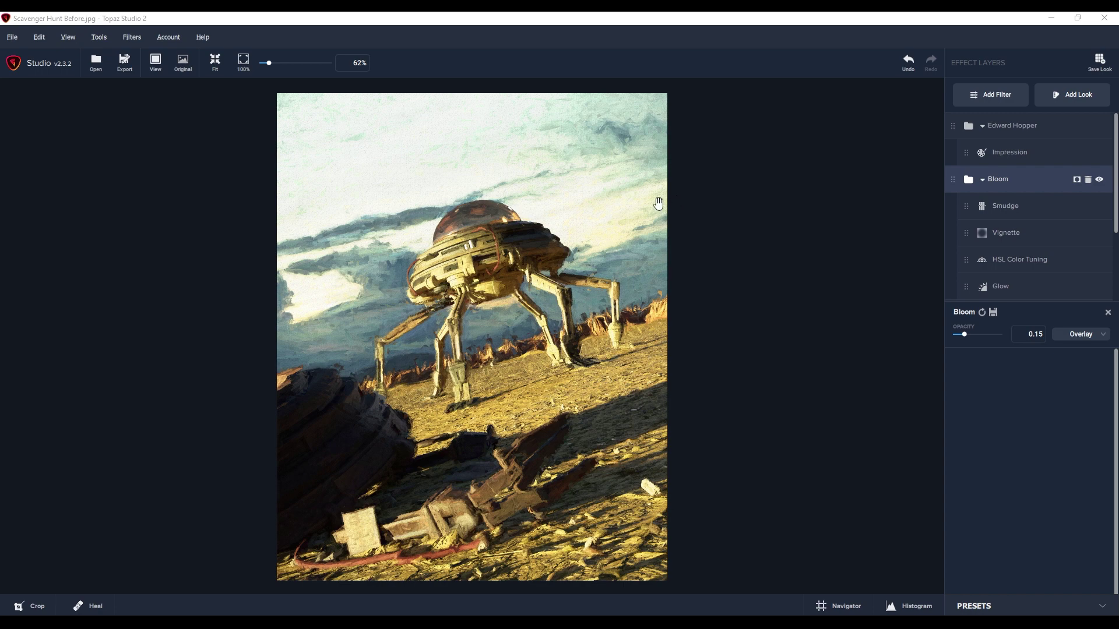
left_click(214, 65)
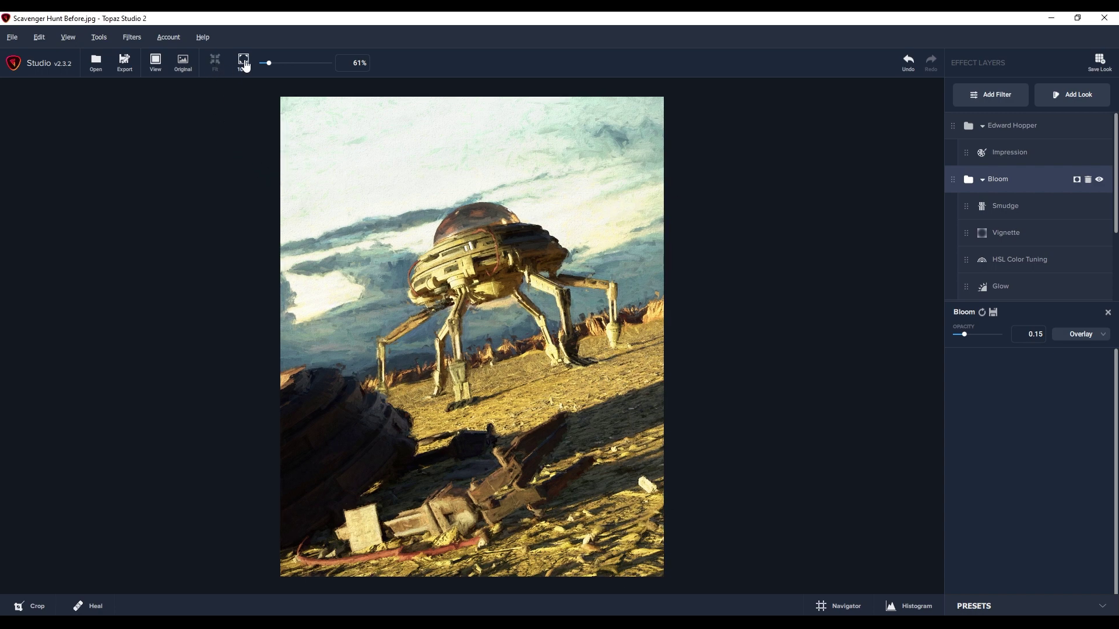
left_click(244, 63)
left_click(216, 62)
left_click(244, 63)
mouse_move(529, 213)
left_mouse_down()
mouse_move(529, 342)
mouse_move(529, 110)
left_mouse_up()
left_click(215, 62)
left_click(12, 37)
mouse_move(31, 72)
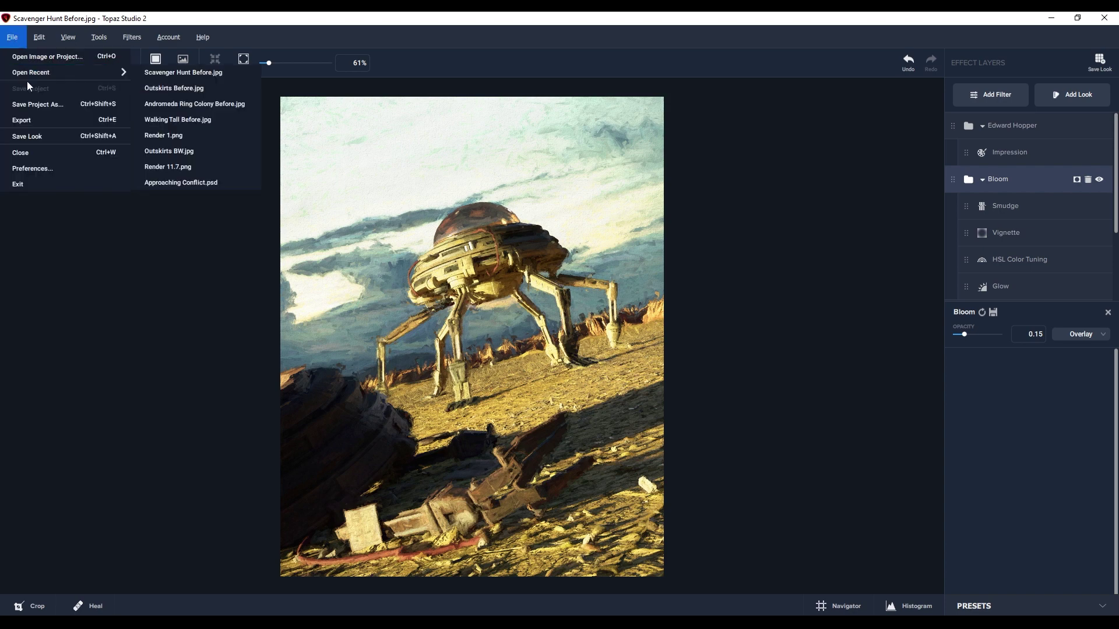
Save the project to the Desktop as 'Test Project'
left_click(38, 104)
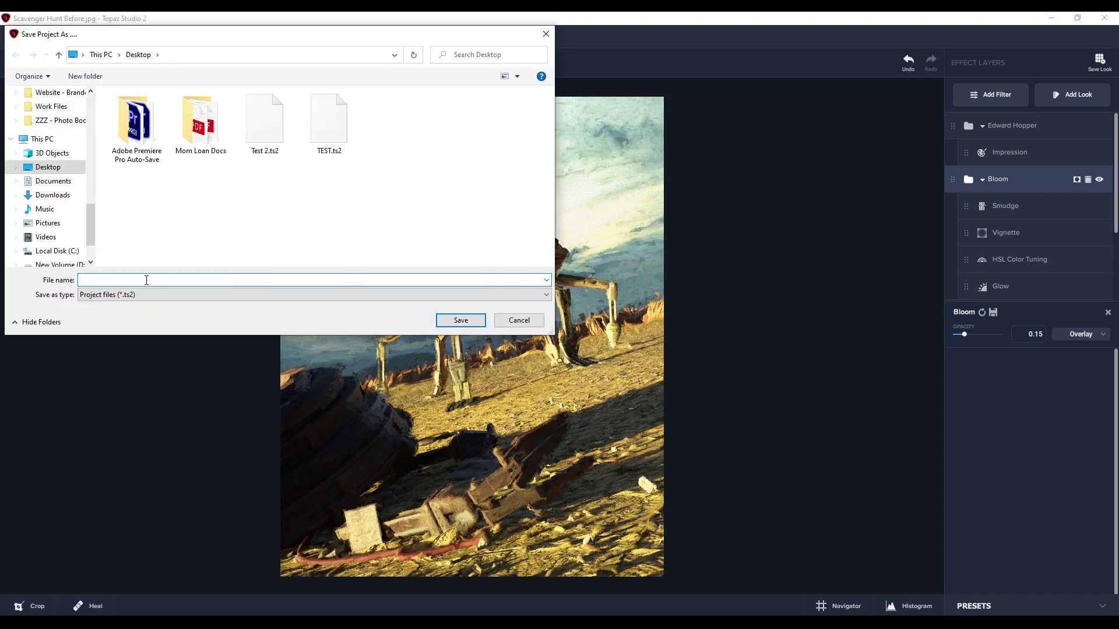
type("Test Project")
left_click(459, 320)
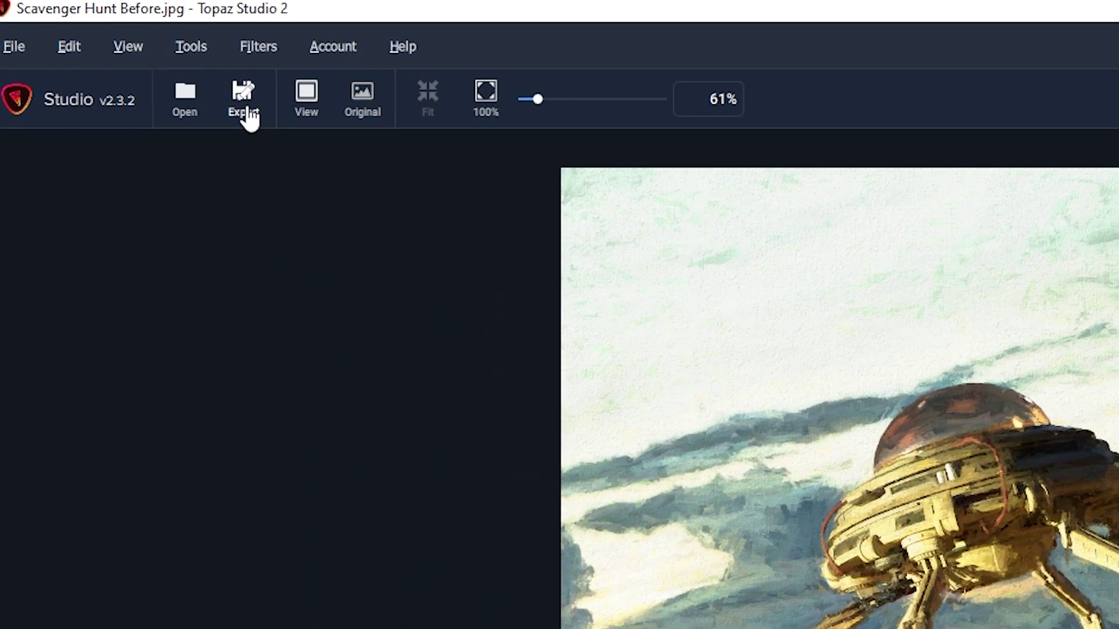
Export the image as a maximum-quality JPG named 'Tutorial Test' into a chosen folder
left_click(125, 63)
left_click(460, 274)
left_click(489, 279)
key("Tab")
type("Tutorial T")
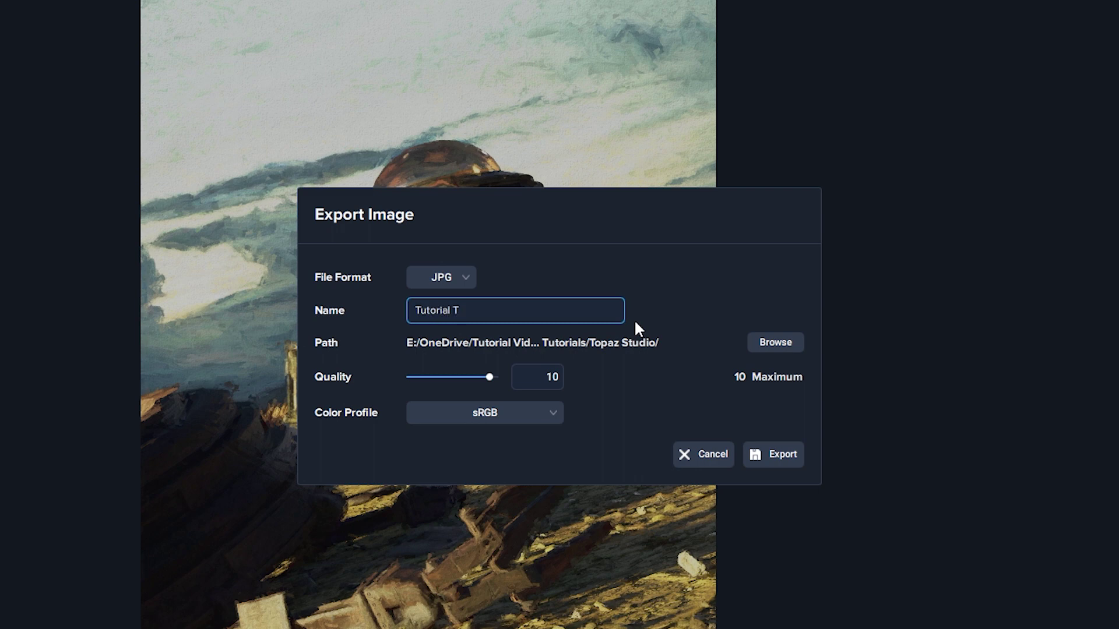
type("est")
left_click(770, 347)
left_click(772, 456)
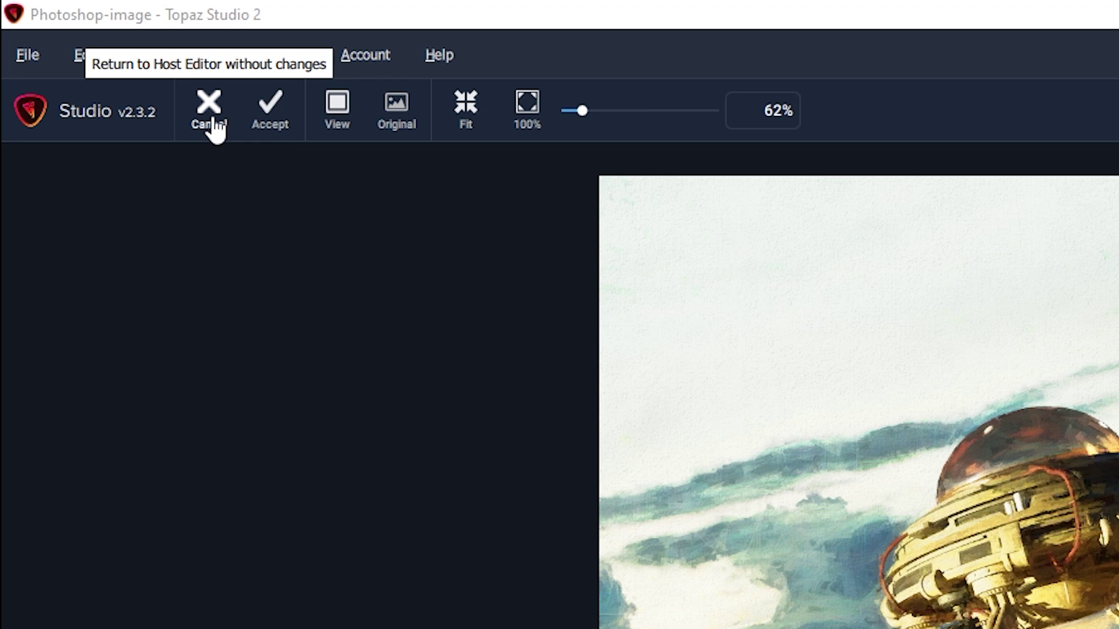
Accept the Topaz edit back into Photoshop as a smart filter
left_click(266, 120)
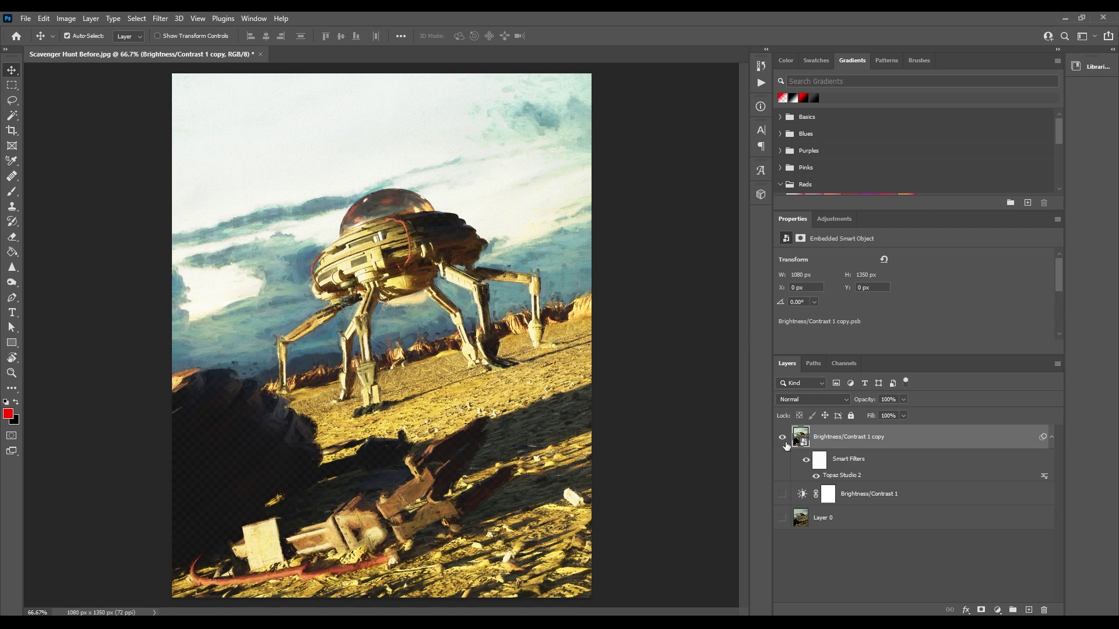
Show Layer 0 underneath and lower the painted smart object's opacity to blend them
left_click(782, 519)
left_click(783, 520)
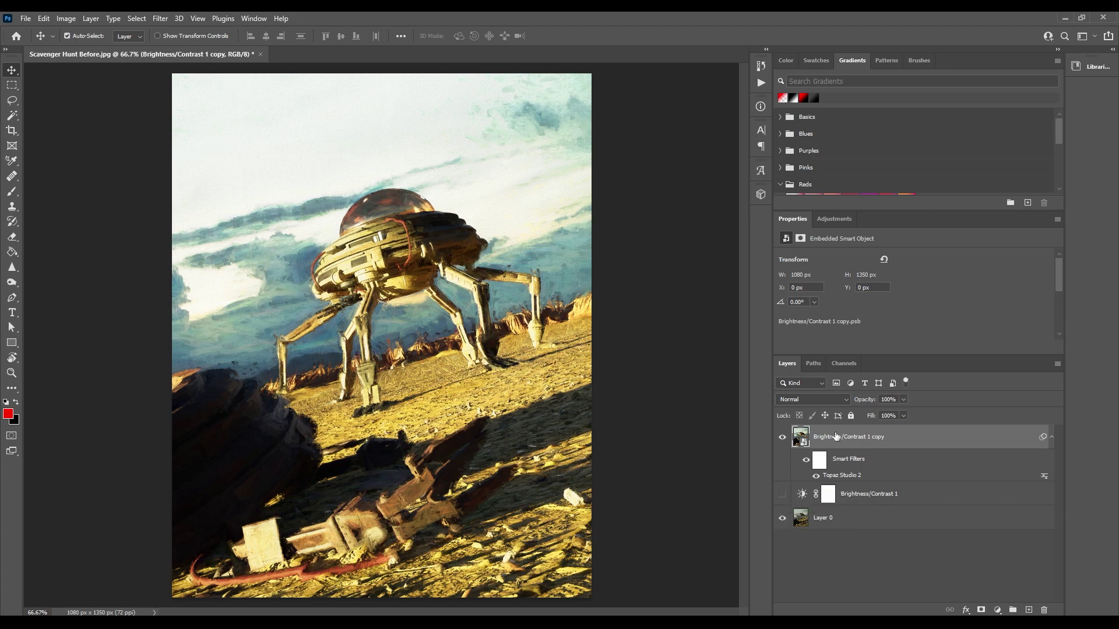
mouse_move(865, 402)
left_mouse_down()
mouse_move(840, 406)
mouse_move(851, 406)
left_mouse_up()
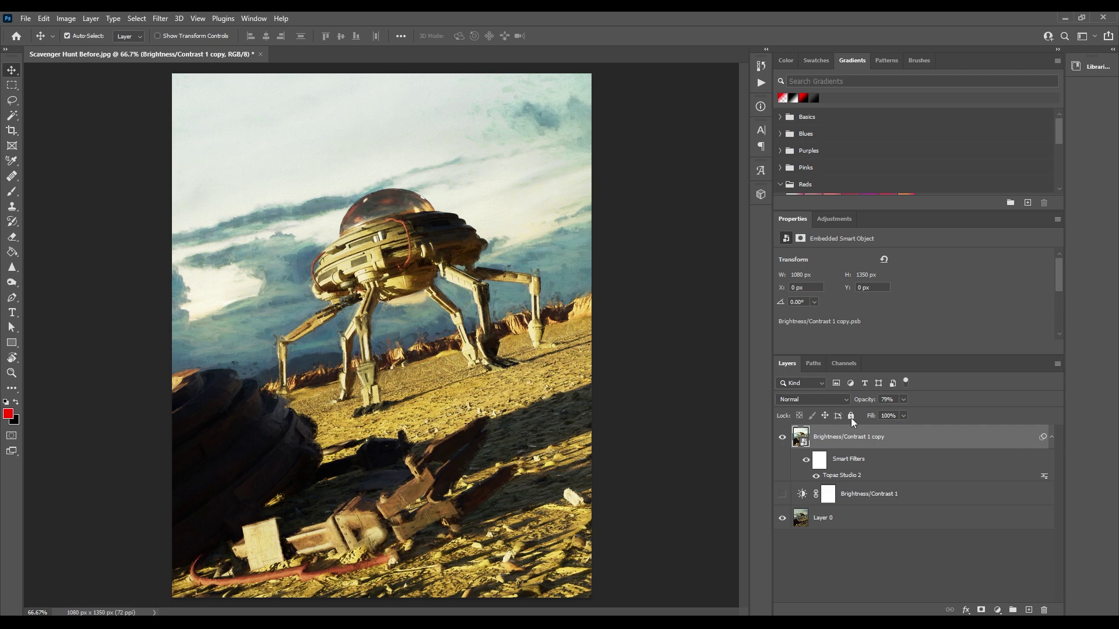
Add a Brightness/Contrast adjustment layer and reduce the contrast slightly
left_click(997, 610)
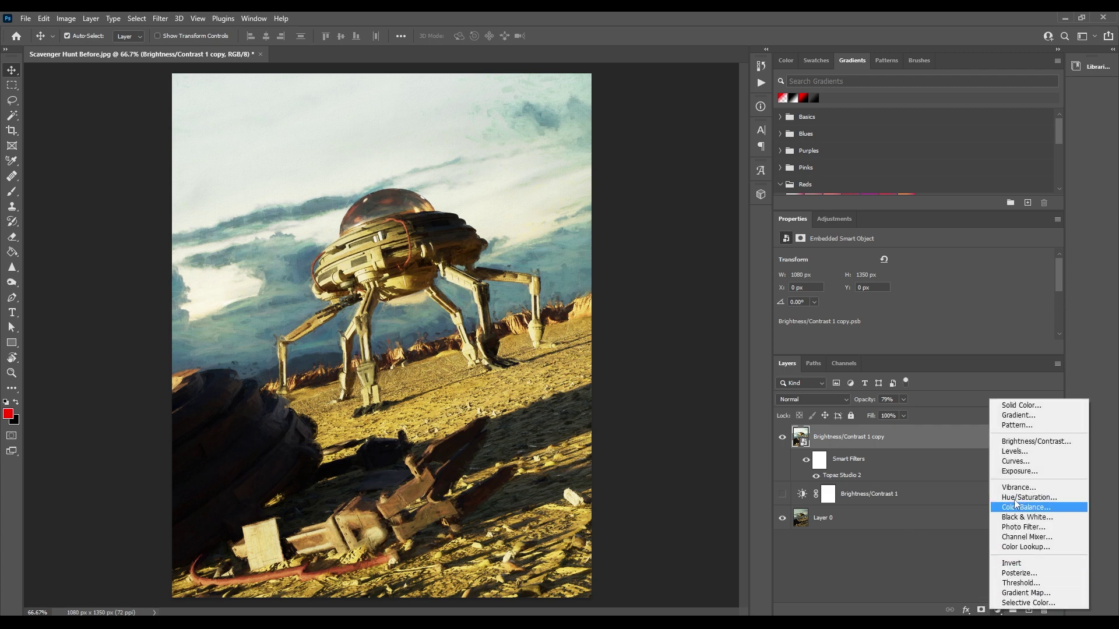
left_click(1027, 443)
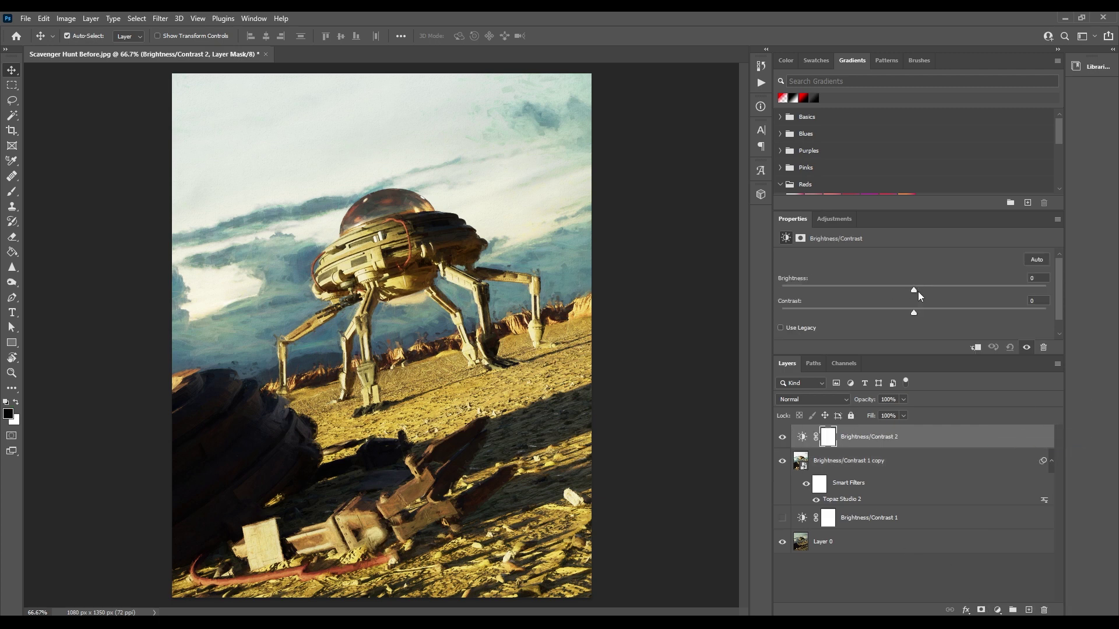
mouse_move(980, 313)
left_mouse_down()
mouse_move(901, 308)
mouse_move(957, 309)
mouse_move(948, 290)
left_mouse_up()
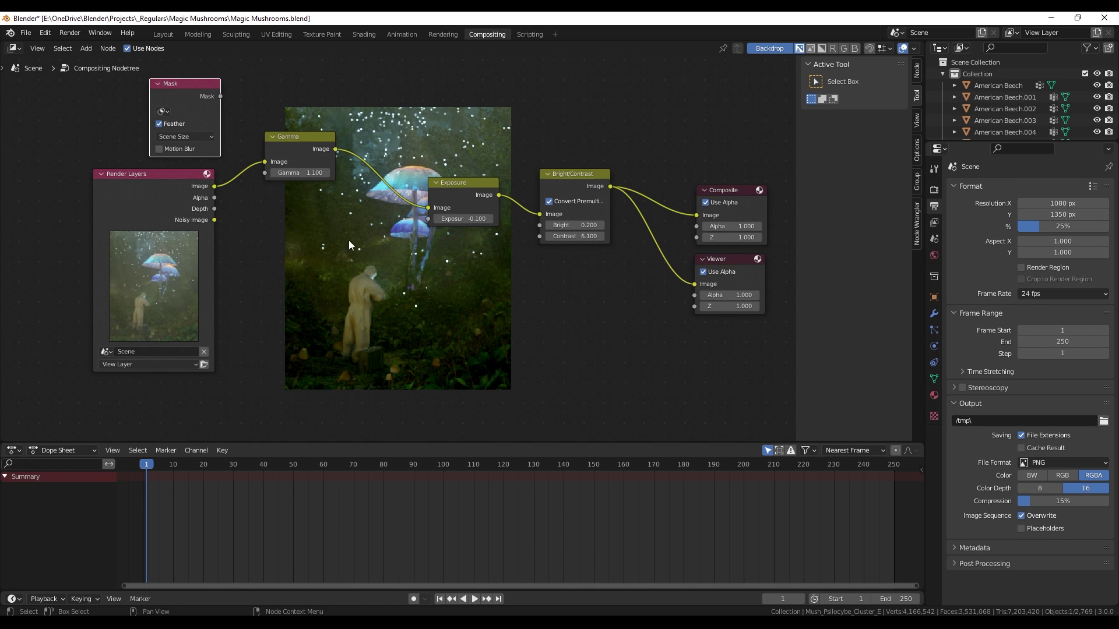
Reset the mushroom composite's Exposure node value to 0
key("BackSpace")
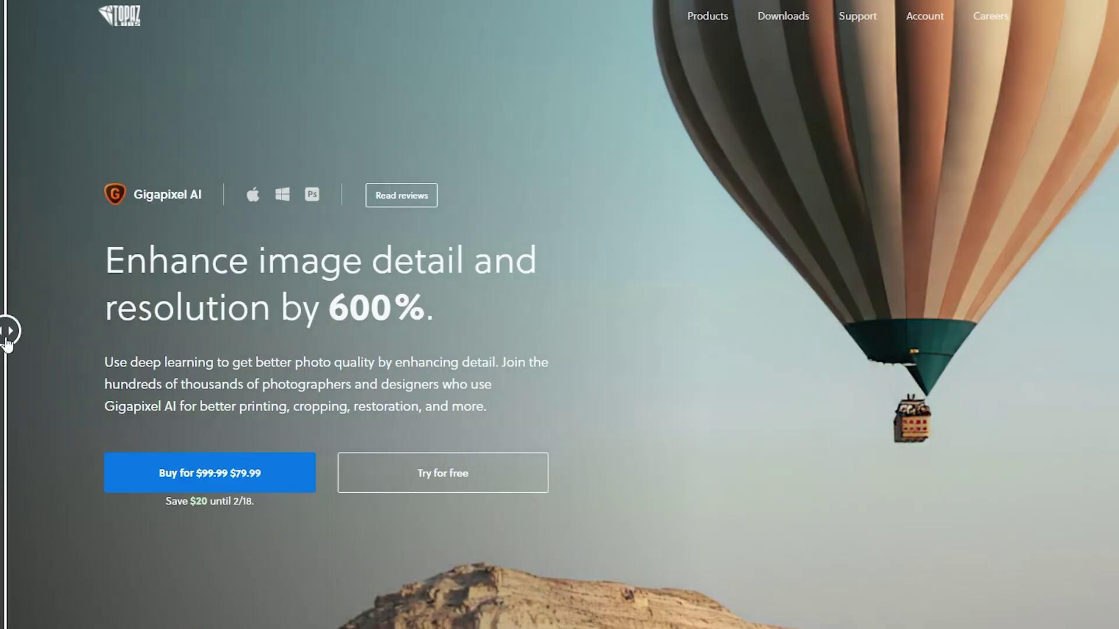
Drag the Gigapixel AI page's before/after slider fully to one side
left_click_drag(590, 335, 1101, 328)
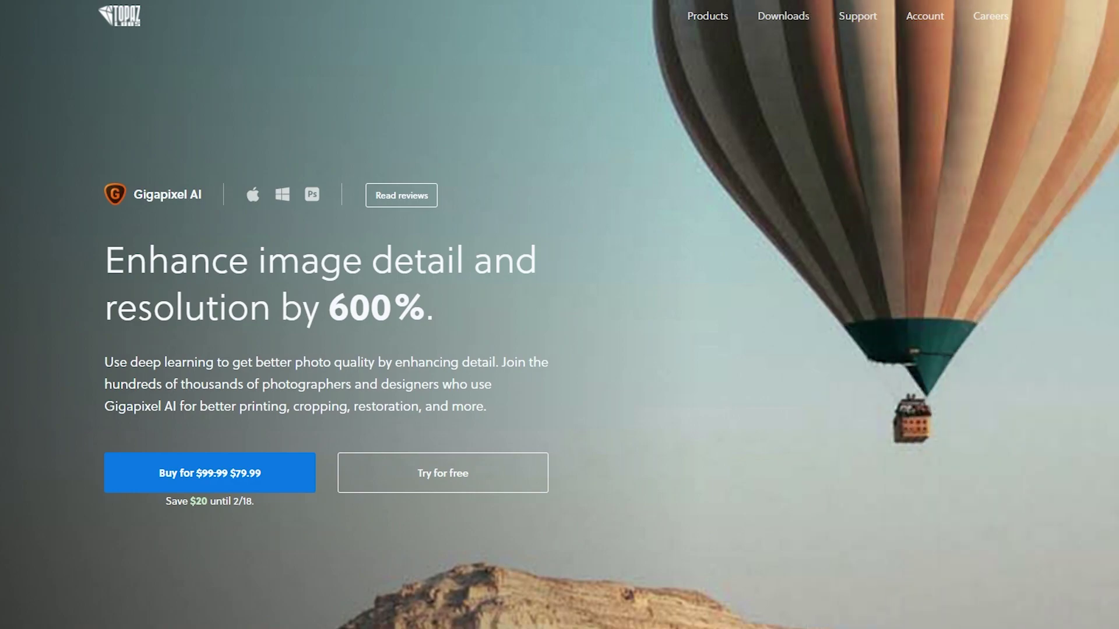